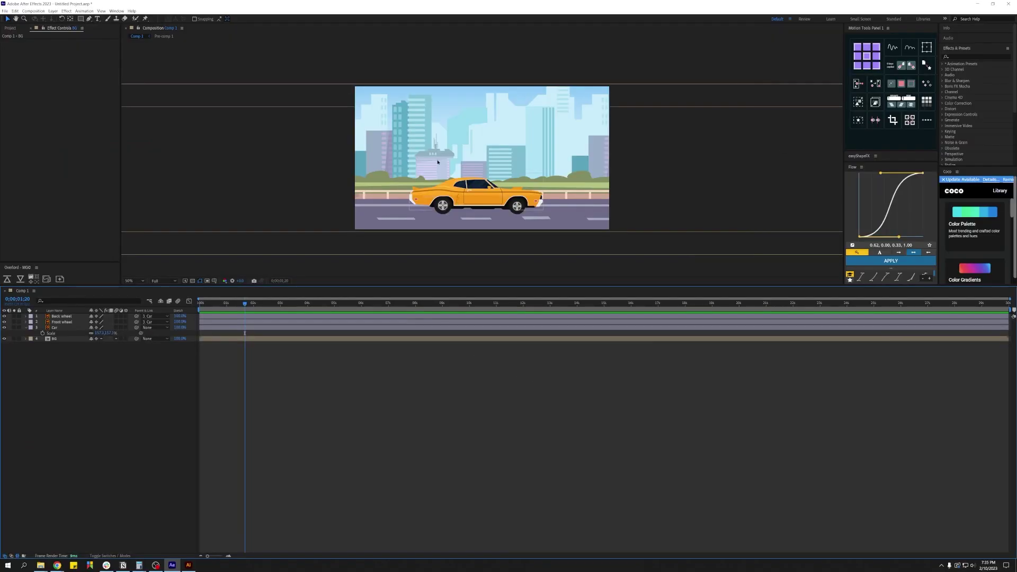
# Select the car, back wheel and BG layers in turn and try sliding the background leftward behind the car.
pyautogui.click(475, 200)
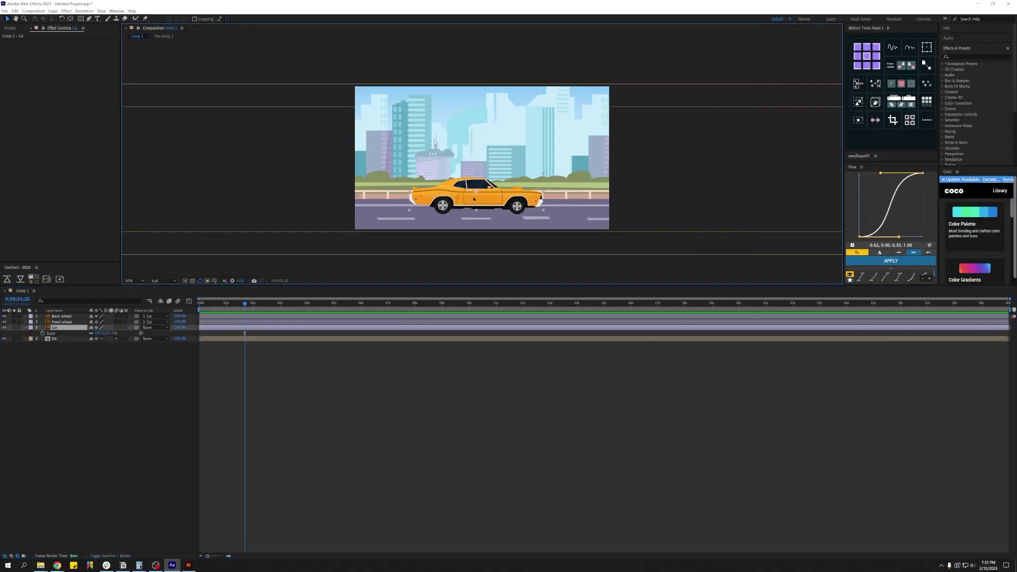
pyautogui.click(104, 382)
pyautogui.click(66, 317)
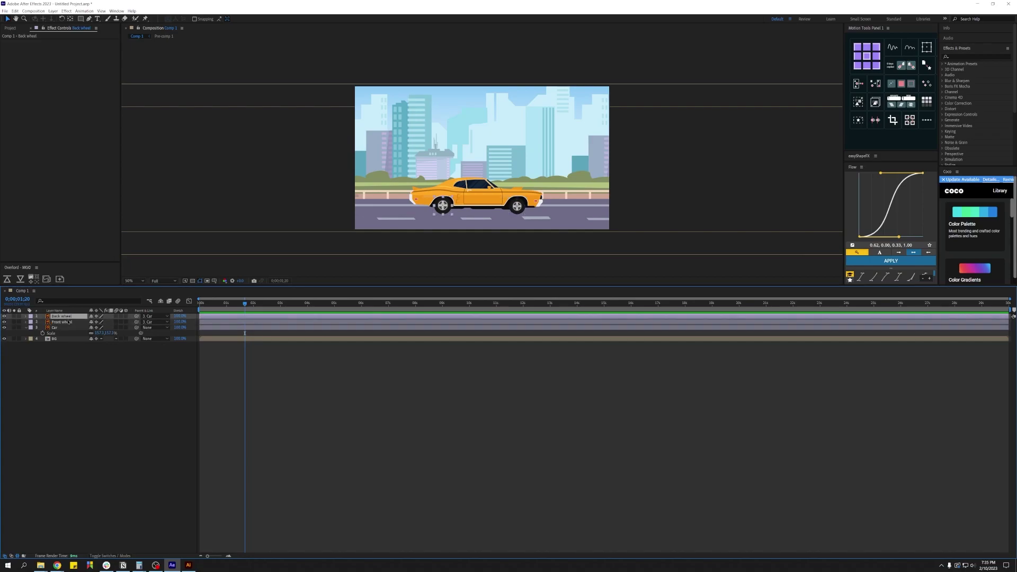
pyautogui.click(68, 339)
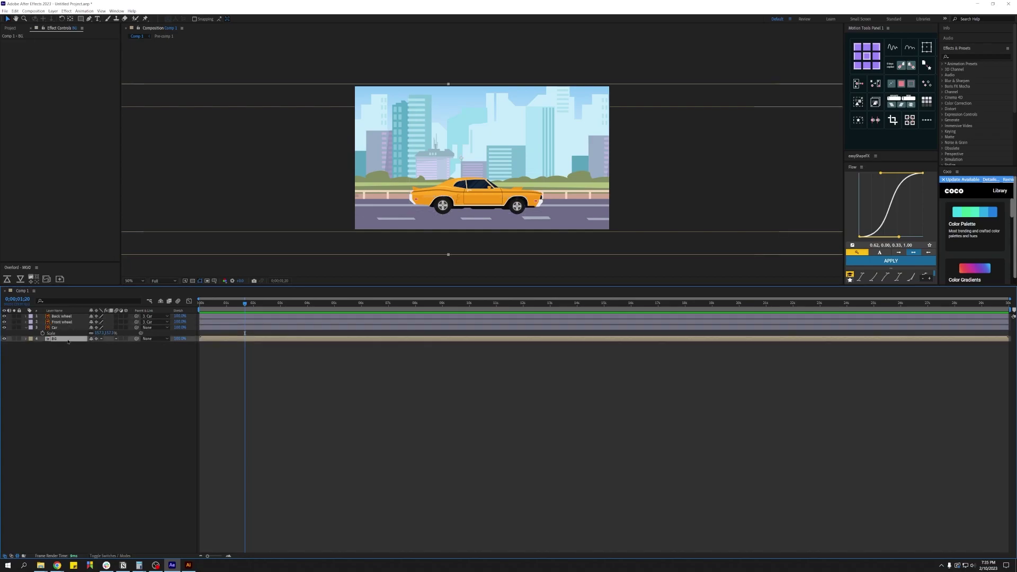
pyautogui.moveTo(529, 185); pyautogui.dragTo(225, 195)
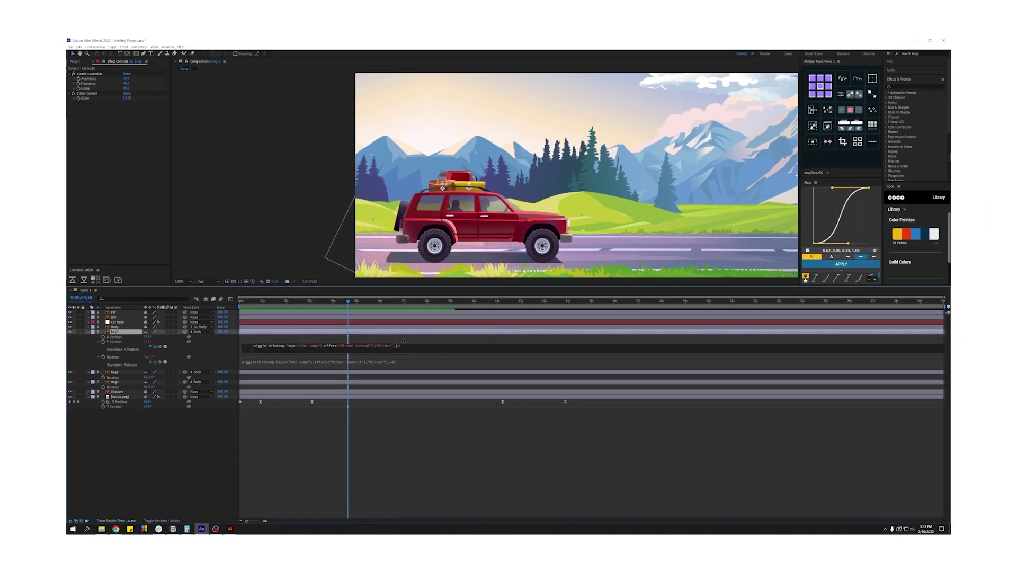
# Change the last digit of the wiggle amount in the bag's Y Position expression to 1 and preview the animation.
pyautogui.click(404, 342)
pyautogui.press('space')
pyautogui.click(391, 346)
pyautogui.click(399, 346)
pyautogui.press('BackSpace')
pyautogui.write('1')
pyautogui.click(454, 341)
pyautogui.press('space')
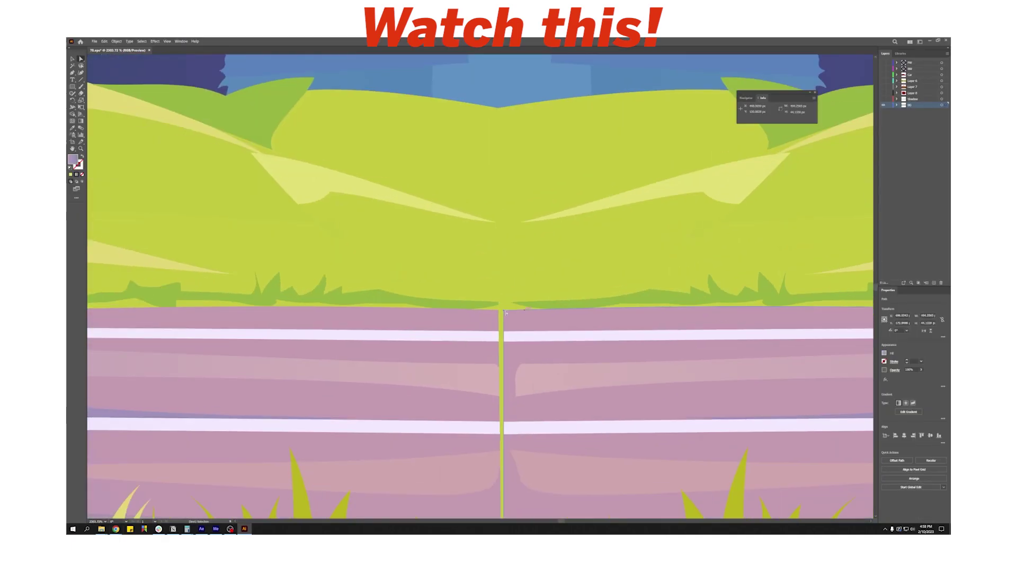
# In Illustrator, close the gap between the two mirrored road halves by moving the edge points of the road and white lines.
pyautogui.moveTo(504, 311); pyautogui.dragTo(500, 341)
pyautogui.moveTo(503, 422); pyautogui.dragTo(499, 423)
pyautogui.moveTo(504, 435); pyautogui.dragTo(502, 435)
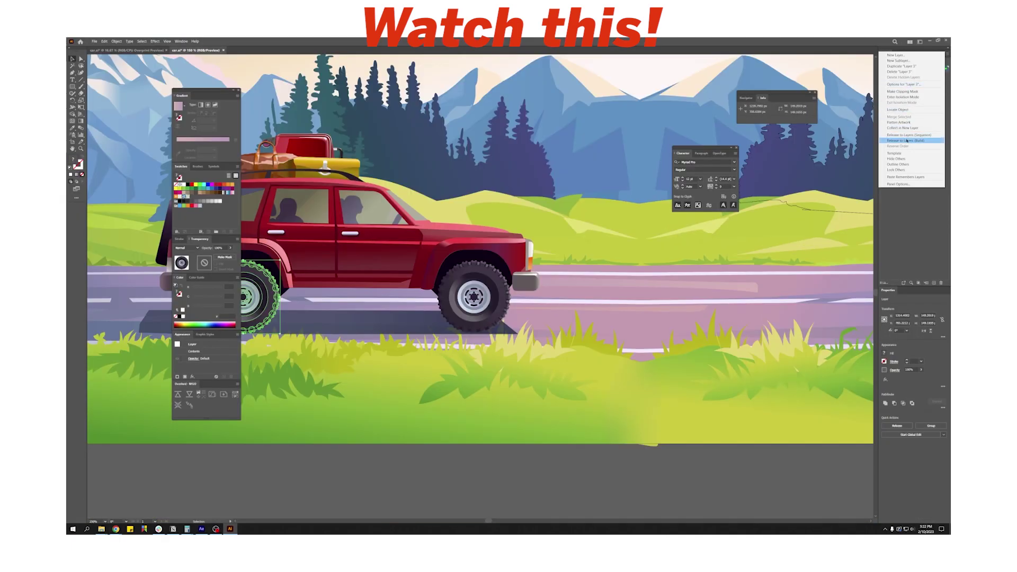
pyautogui.click(633, 221)
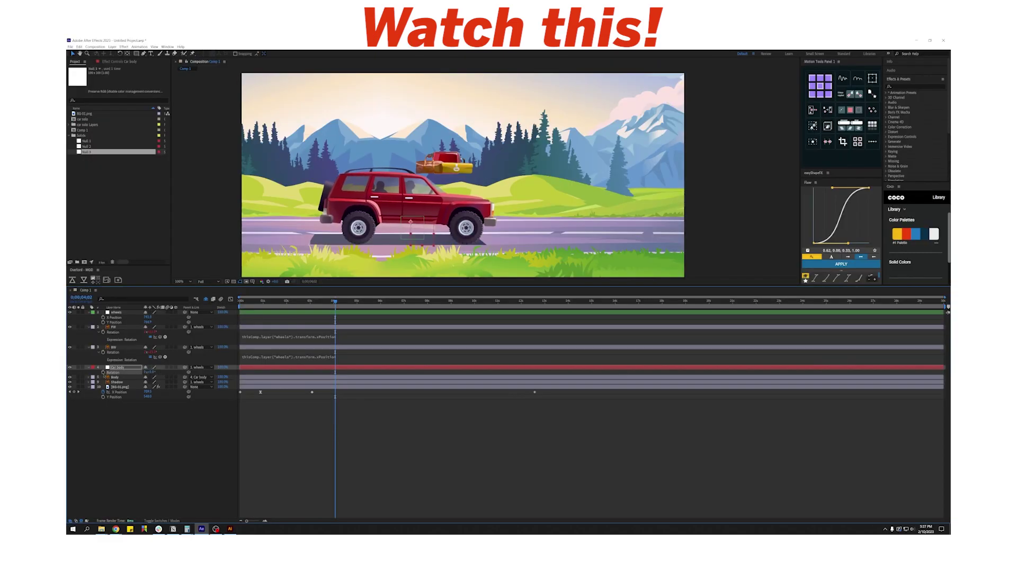
# In After Effects, start a wiggle expression on the Rotation of the Car body layer.
pyautogui.keyDown('alt'); pyautogui.click(103, 373); pyautogui.keyUp('alt')
pyautogui.write('wig')
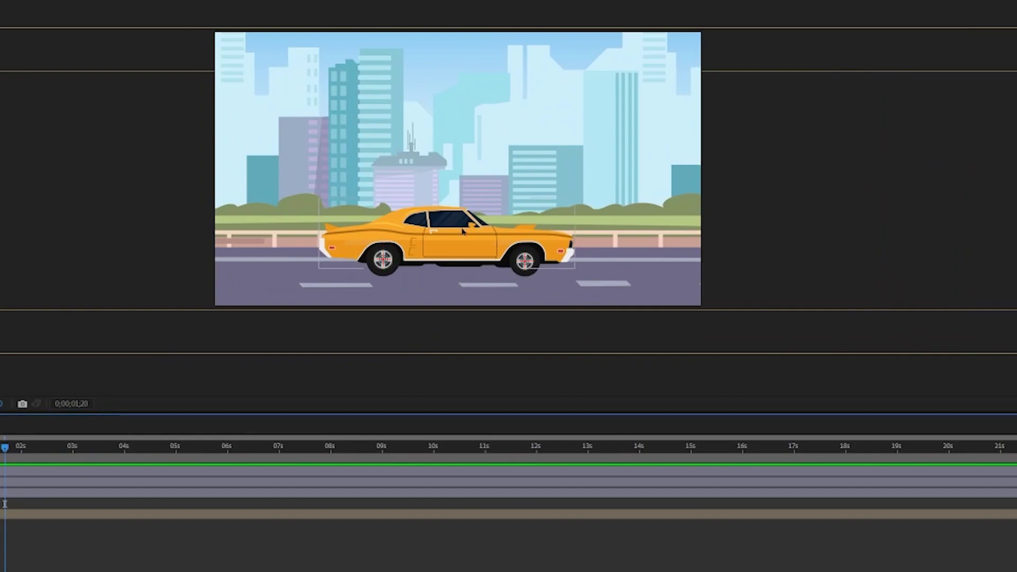
# Reveal the Rotation property of both the Back wheel and Front wheel layers.
pyautogui.click(484, 203)
pyautogui.scroll(1, 486, 219)
pyautogui.moveTo(485, 219); pyautogui.dragTo(482, 191)
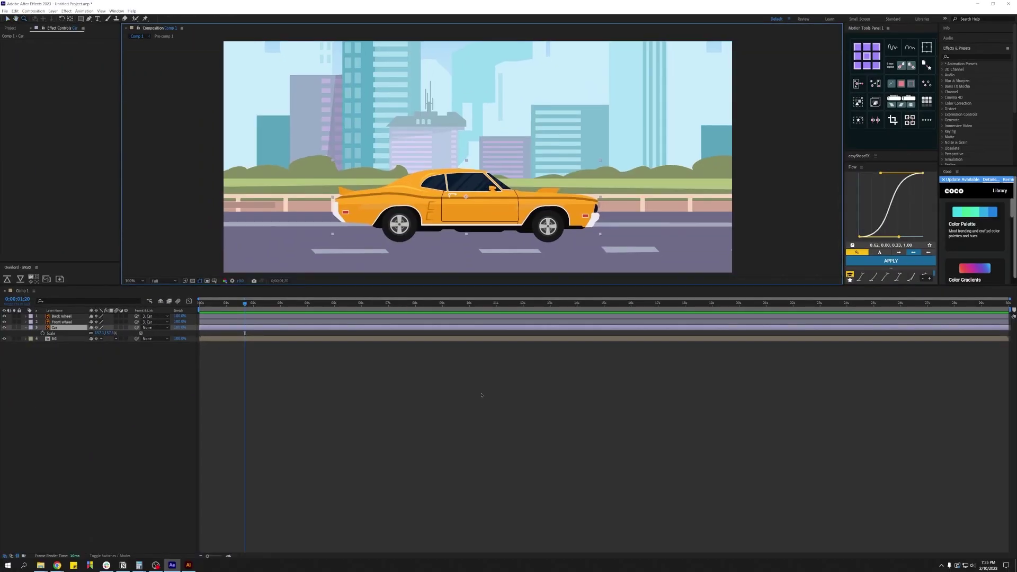
pyautogui.click(481, 395)
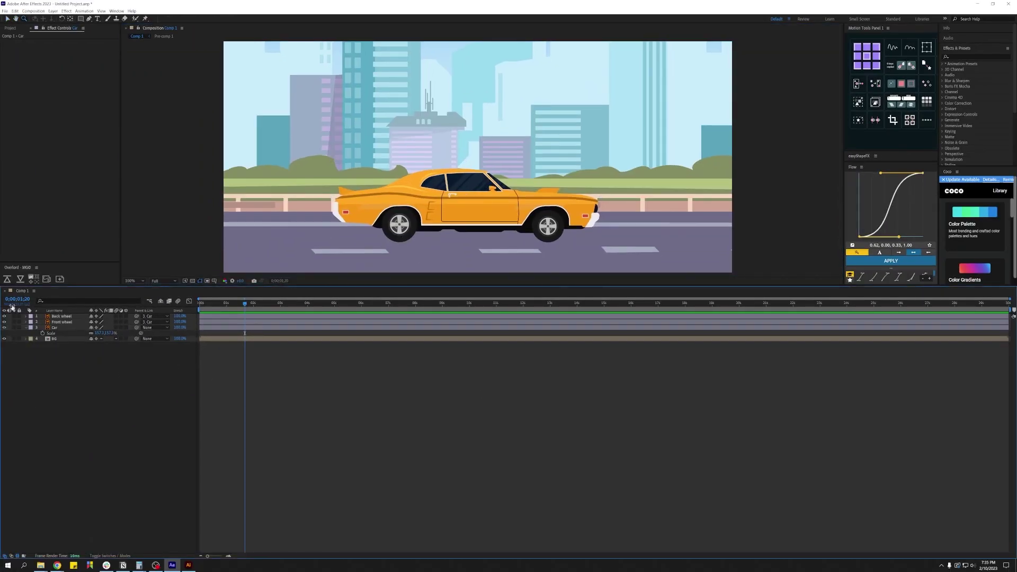
pyautogui.click(61, 322)
pyautogui.keyDown('ctrl'); pyautogui.click(67, 317); pyautogui.keyUp('ctrl')
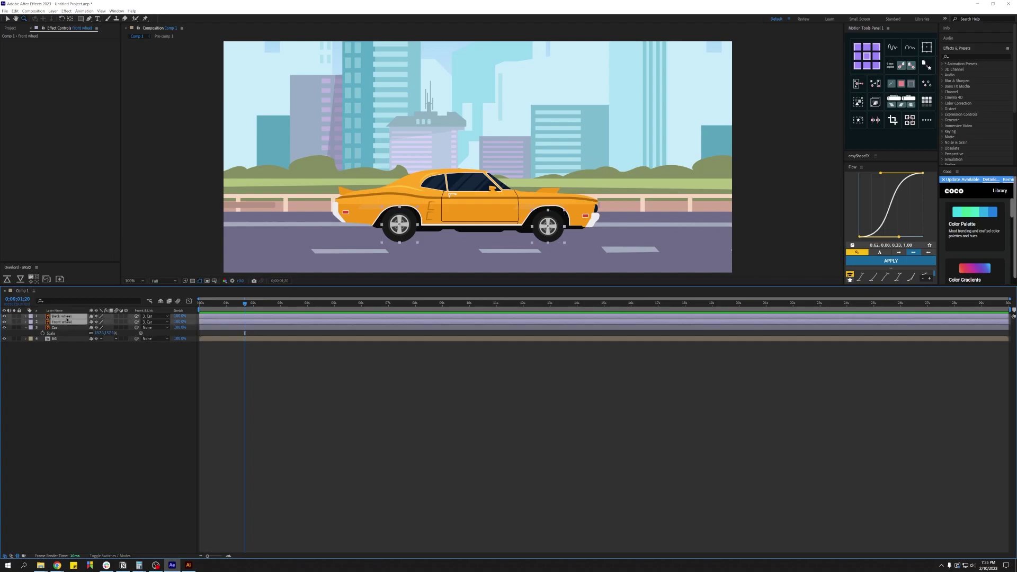
pyautogui.press('r')
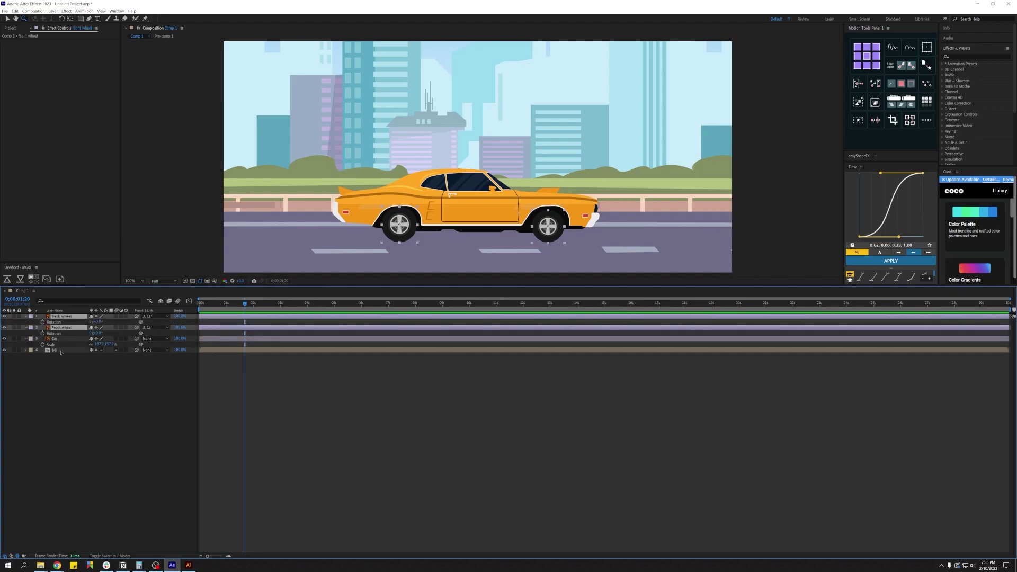
# Reveal the BG layer's Position, recombine its dimensions, and separate them again into X Position and Y Position.
pyautogui.click(61, 351)
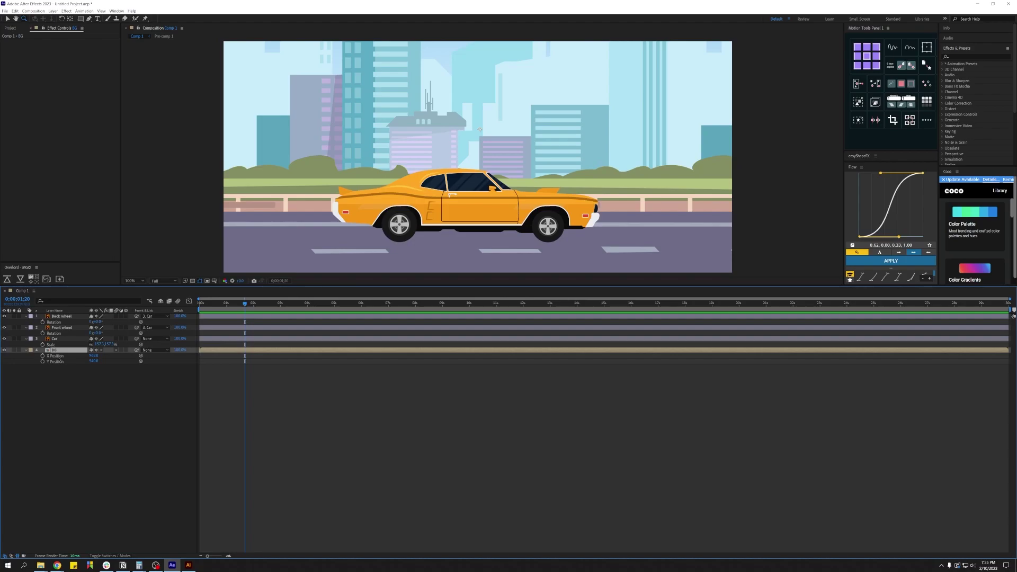
pyautogui.rightClick(61, 362)
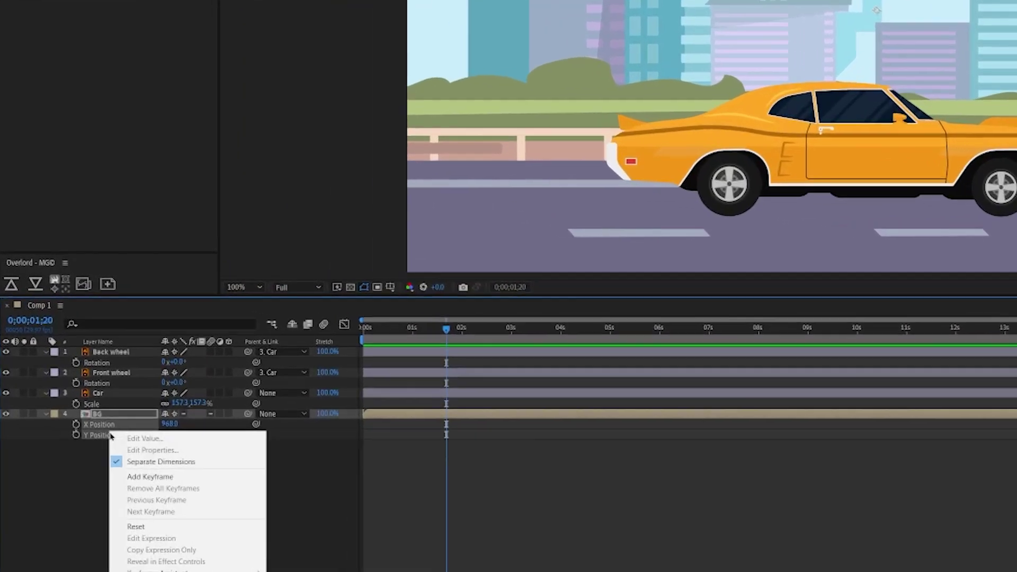
pyautogui.click(88, 374)
pyautogui.rightClick(58, 356)
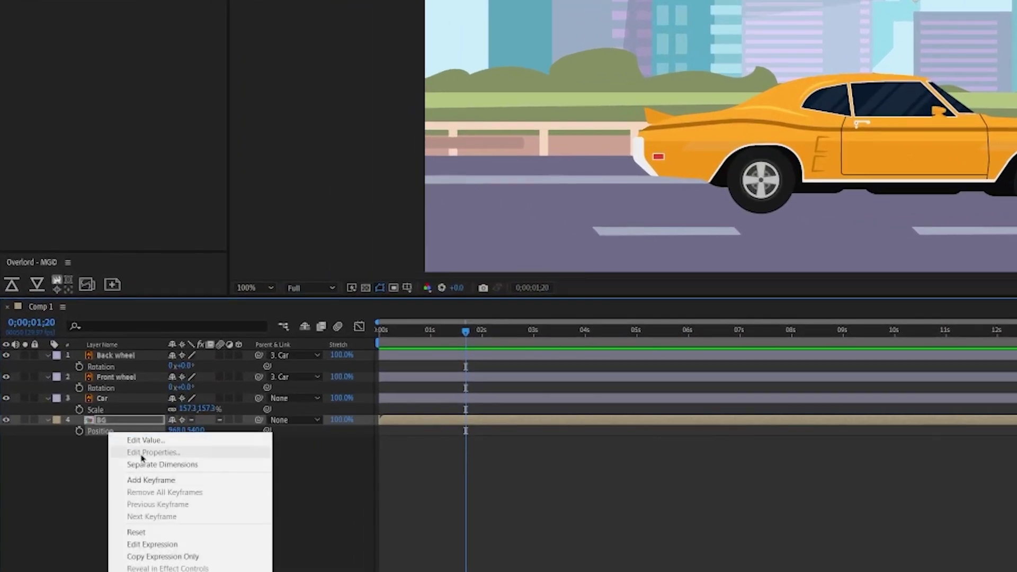
pyautogui.click(143, 464)
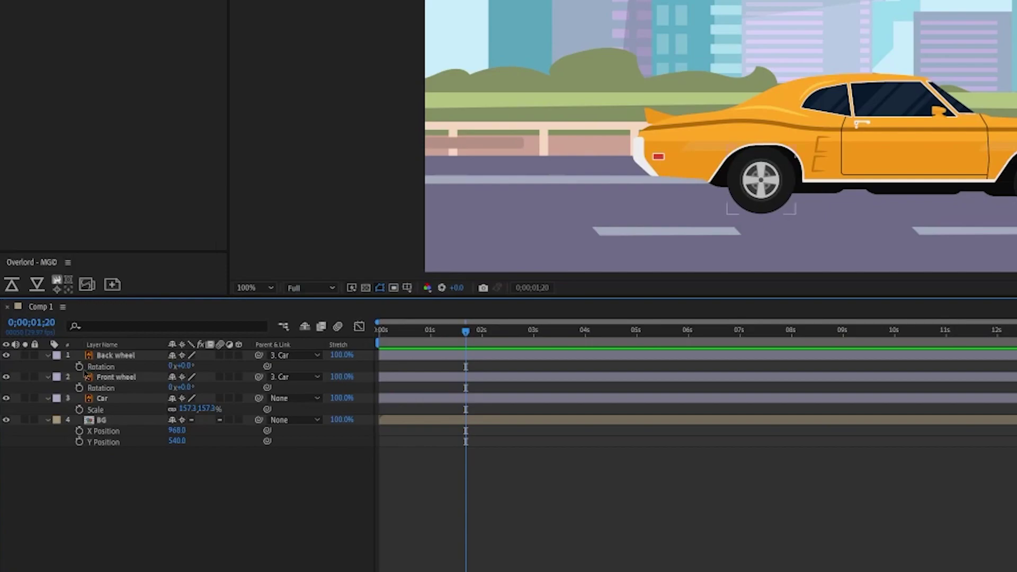
# Link the Rotation of the Back wheel and Front wheel layers to the BG layer's X Position with expressions.
pyautogui.keyDown('alt'); pyautogui.click(79, 367); pyautogui.keyUp('alt')
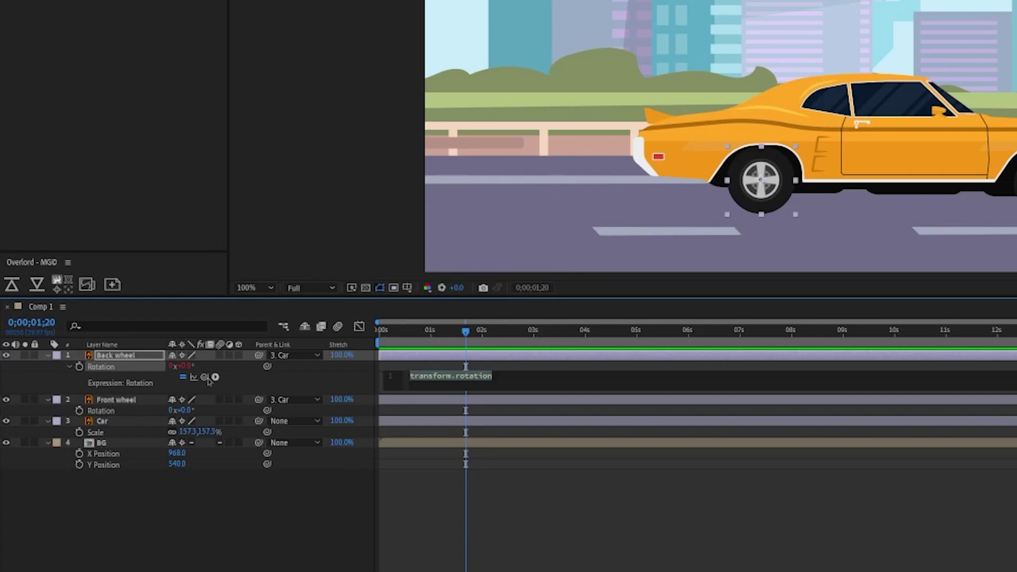
pyautogui.moveTo(205, 378); pyautogui.dragTo(95, 453)
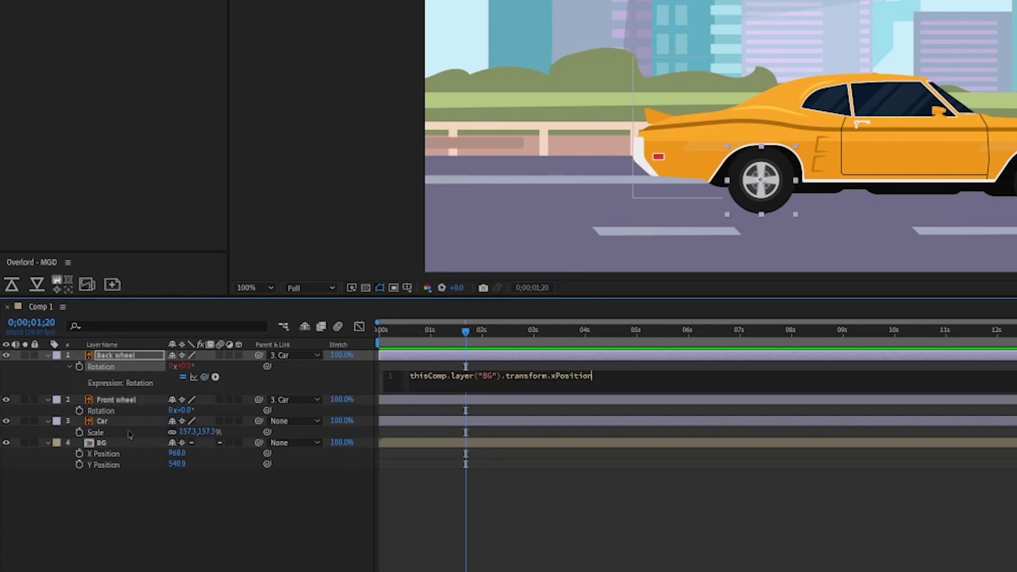
pyautogui.keyDown('alt'); pyautogui.click(79, 412); pyautogui.keyUp('alt')
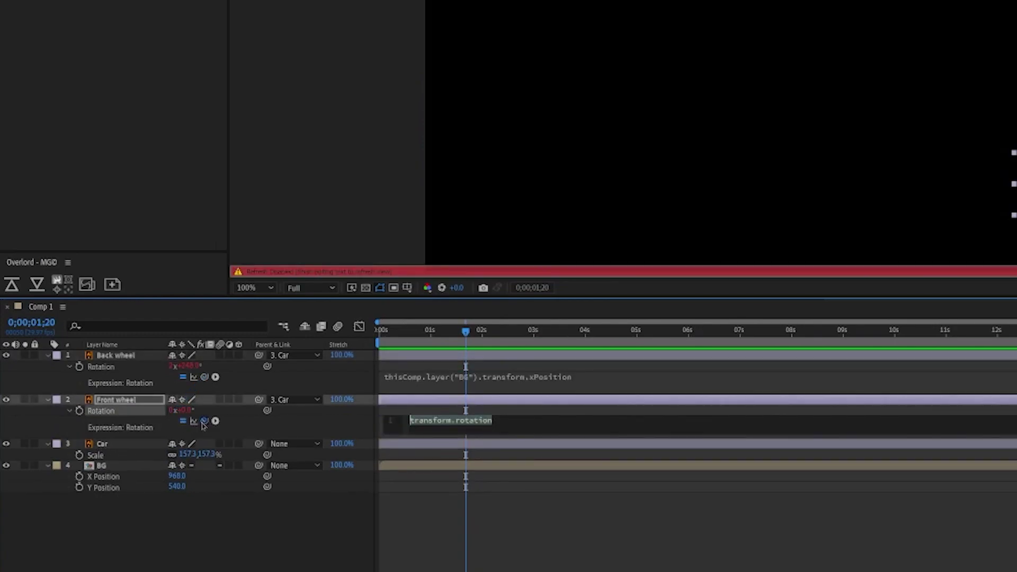
pyautogui.moveTo(203, 425); pyautogui.dragTo(93, 476)
pyautogui.click(521, 561)
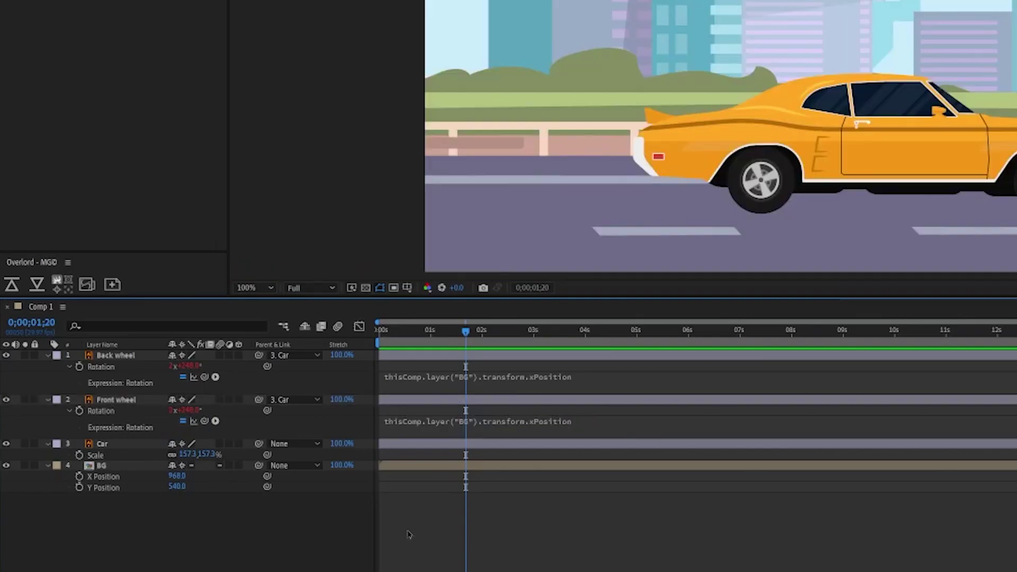
# Slide the BG layer horizontally in both directions to check which way the wheels rotate.
pyautogui.click(127, 467)
pyautogui.hotkey('shift', '/')
pyautogui.moveTo(981, 261); pyautogui.dragTo(845, 259)
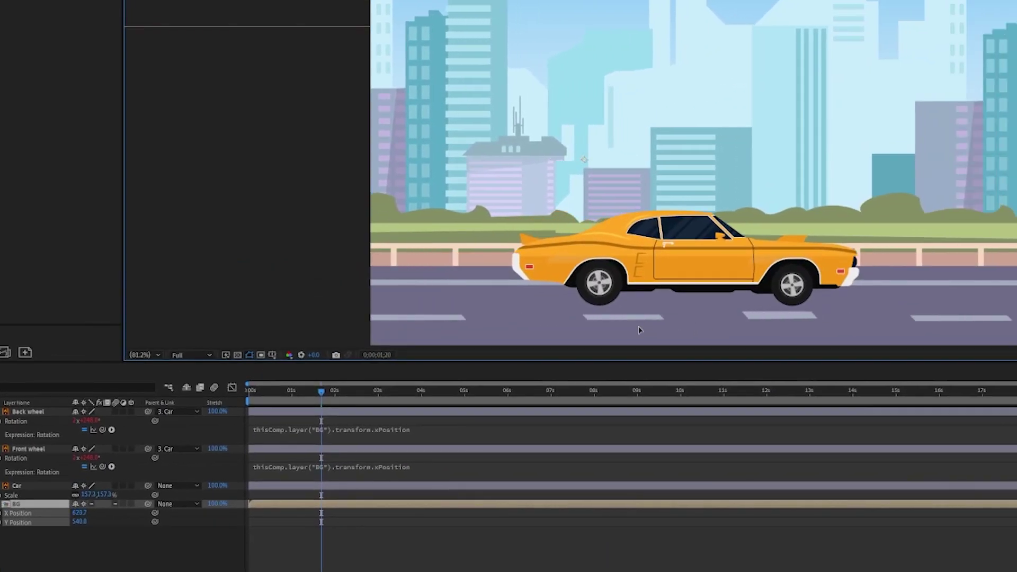
pyautogui.moveTo(638, 330); pyautogui.dragTo(877, 335)
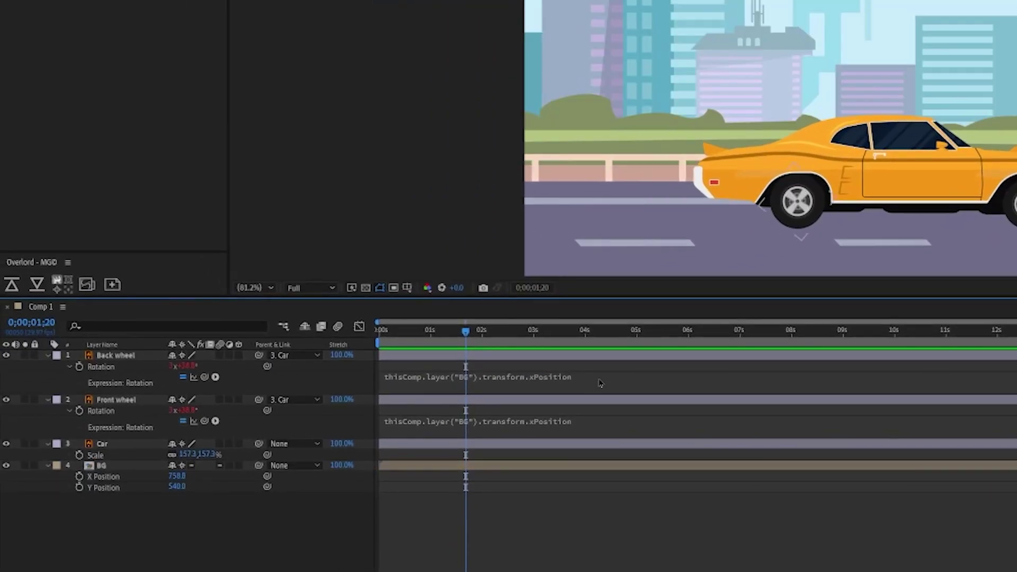
# Append *-1 to the Rotation expressions of the Back wheel and Front wheel to reverse their spin.
pyautogui.click(445, 429)
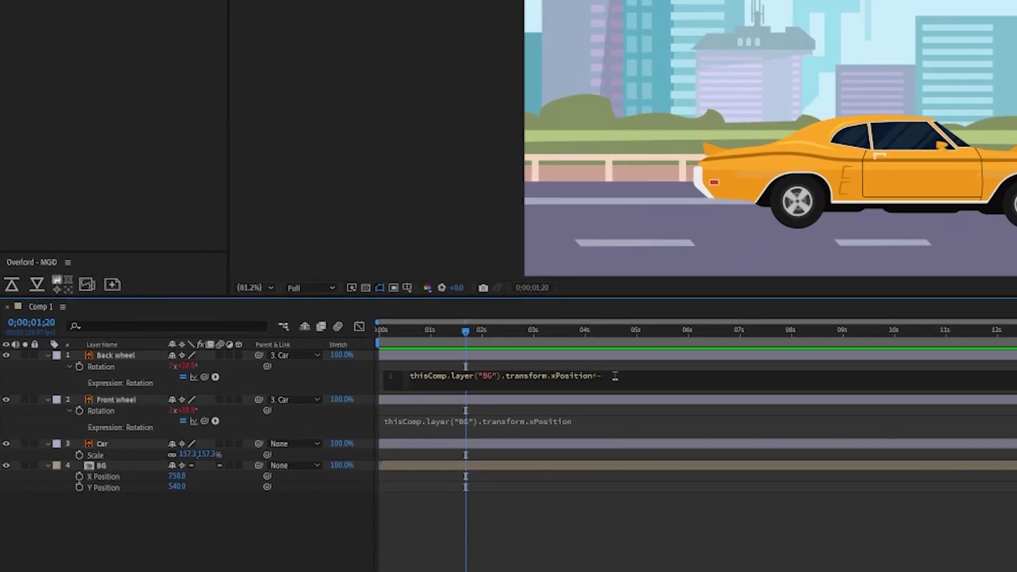
pyautogui.click(636, 422)
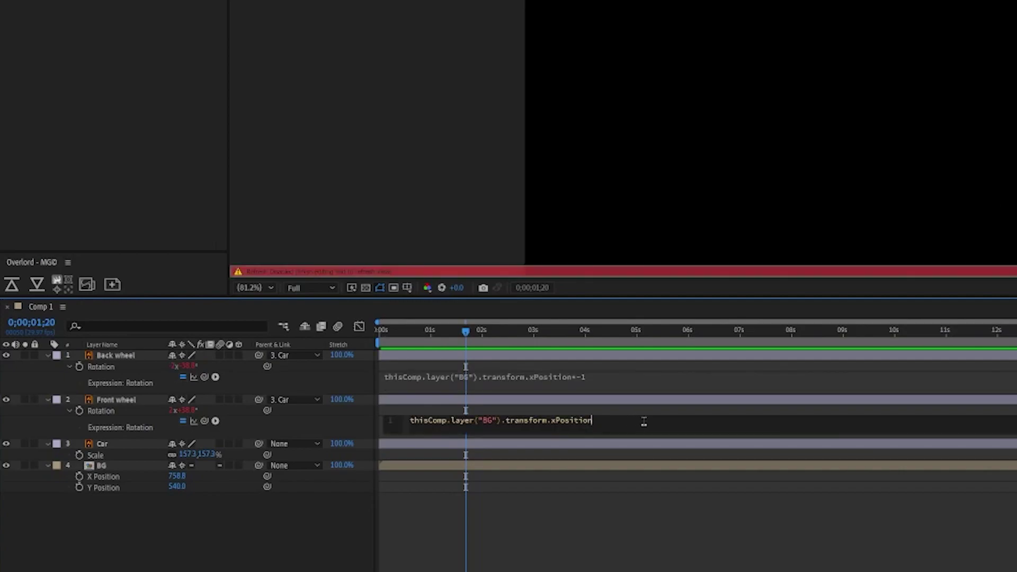
pyautogui.write('*-1')
pyautogui.click(493, 388)
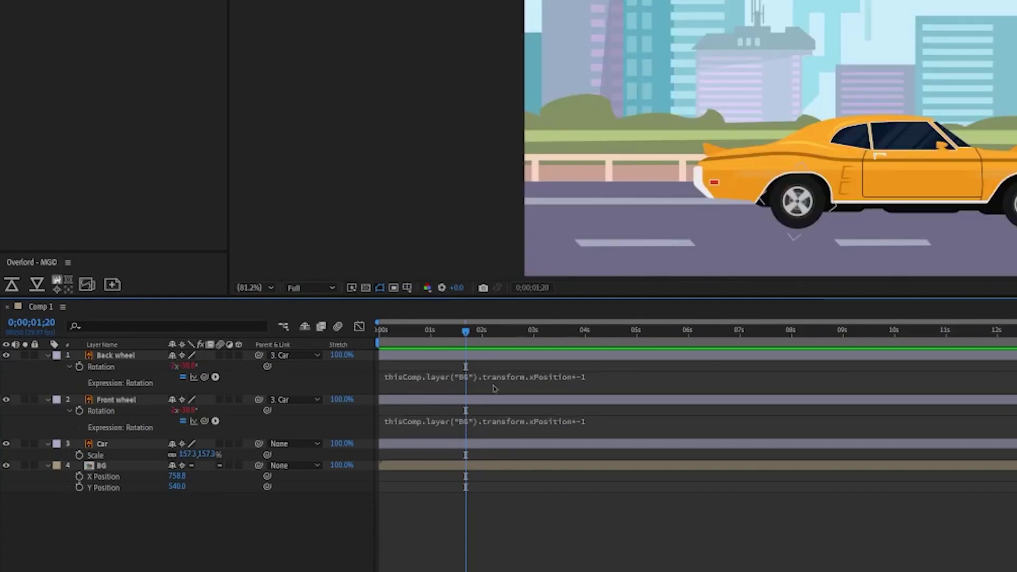
# Slide the BG layer leftward to an X Position of about -1002 to test the reversed wheel rotation.
pyautogui.click(453, 469)
pyautogui.moveTo(904, 246); pyautogui.dragTo(822, 243)
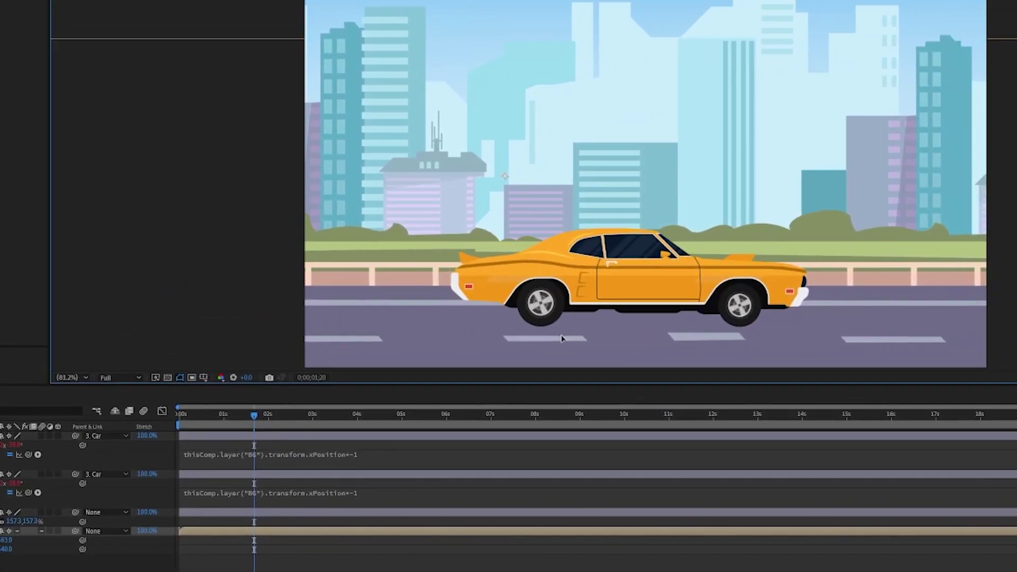
pyautogui.moveTo(562, 338); pyautogui.dragTo(14, 376)
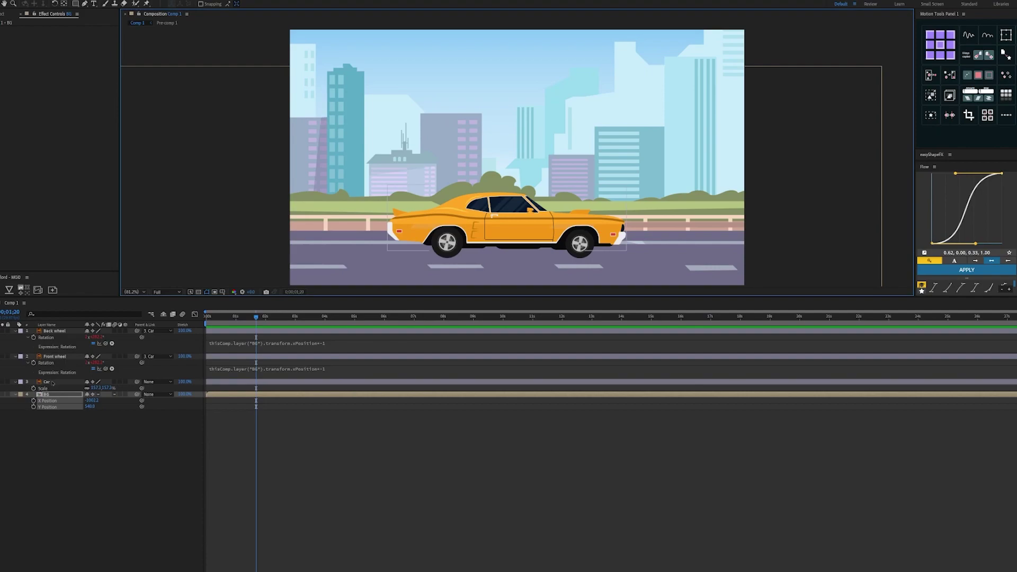
# Move the Car layer's anchor point down to the bottom centre of the car body.
pyautogui.click(52, 382)
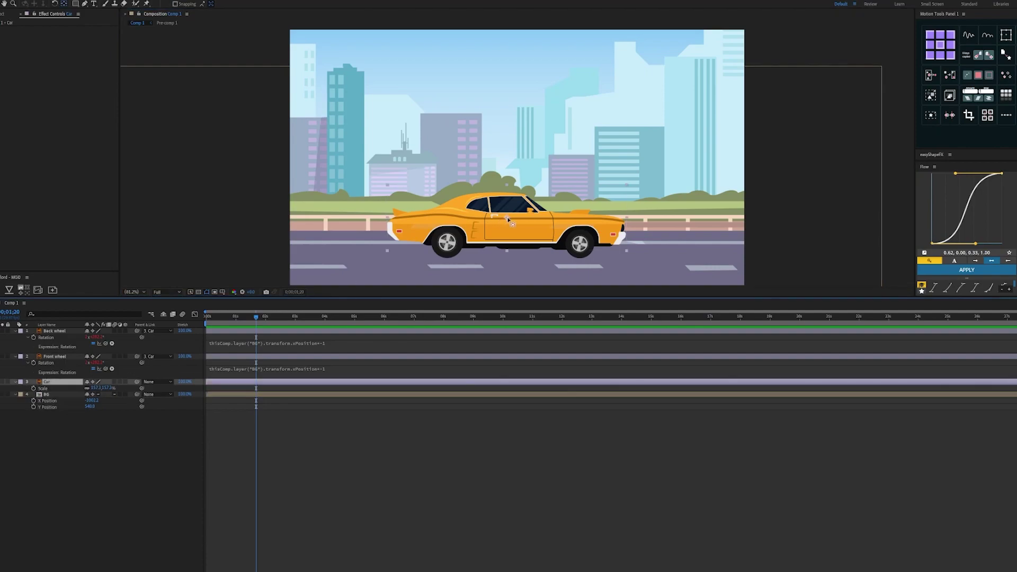
pyautogui.click(508, 218)
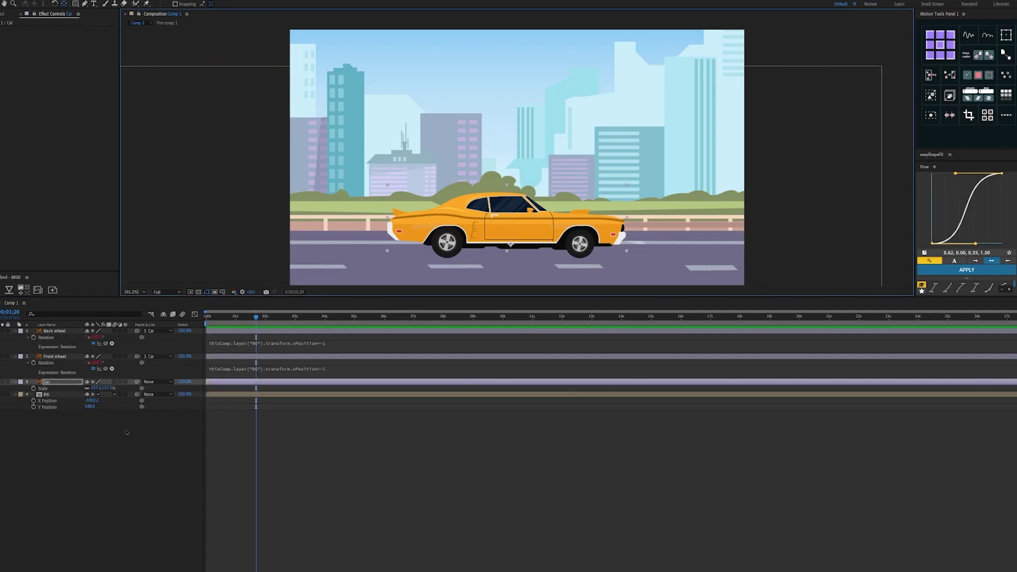
pyautogui.click(149, 451)
# Add the expression wiggle(3,.5) to the Car layer's Rotation and preview the shaking car.
pyautogui.keyDown('alt'); pyautogui.click(33, 388); pyautogui.keyUp('alt')
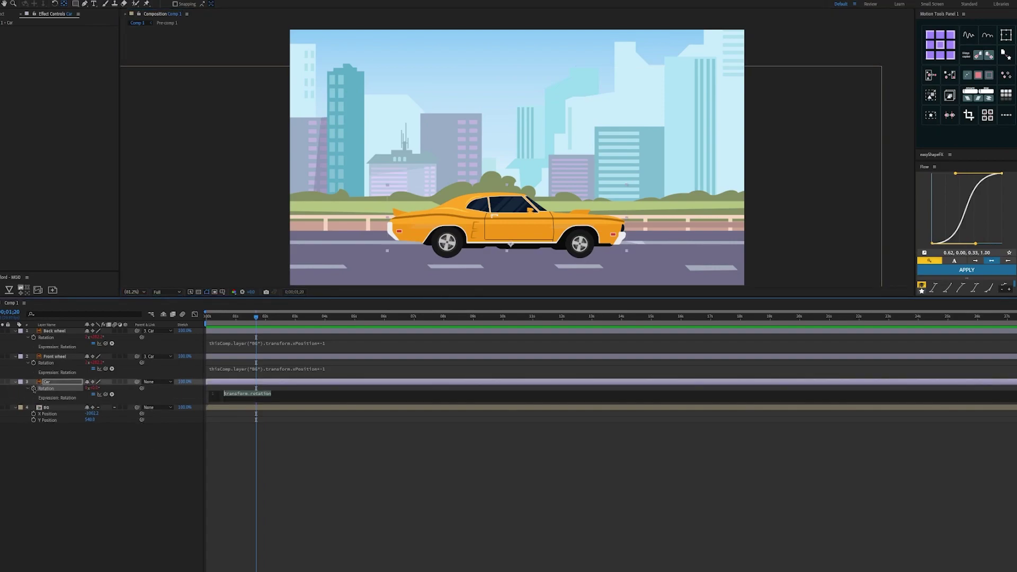
pyautogui.write('wiggl')
pyautogui.write('e')
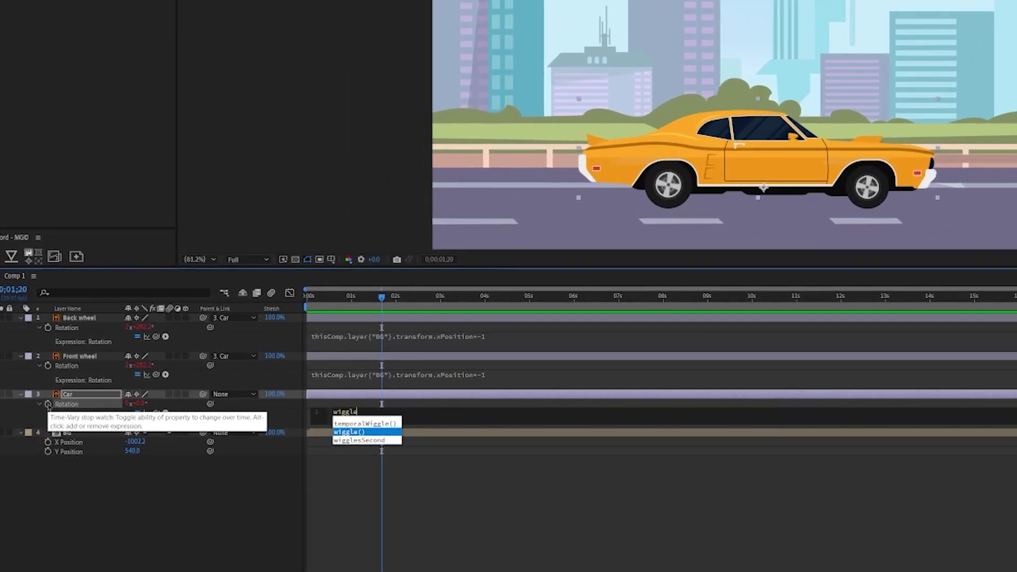
pyautogui.press('Return')
pyautogui.write('.')
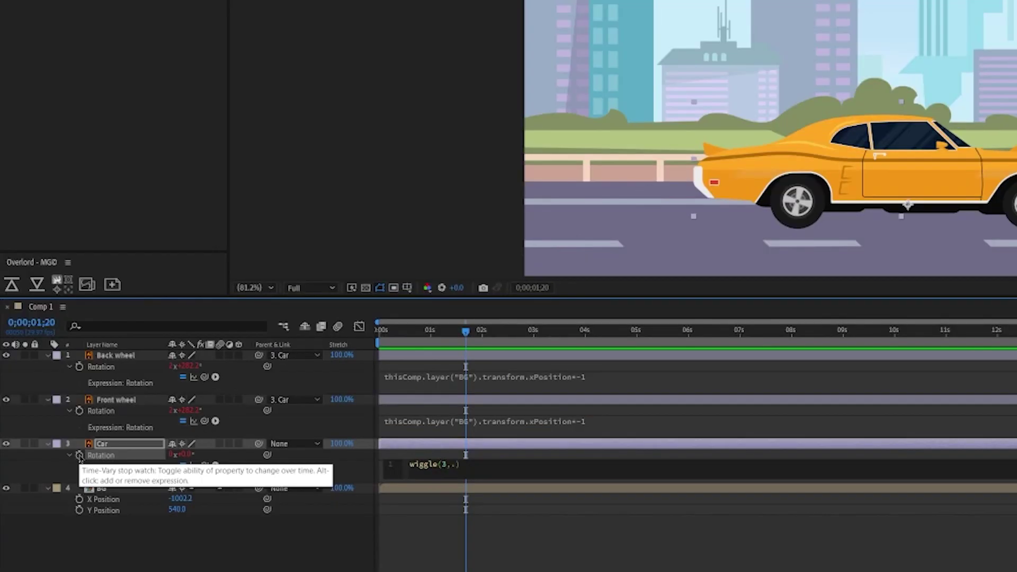
pyautogui.write('5')
pyautogui.click(185, 527)
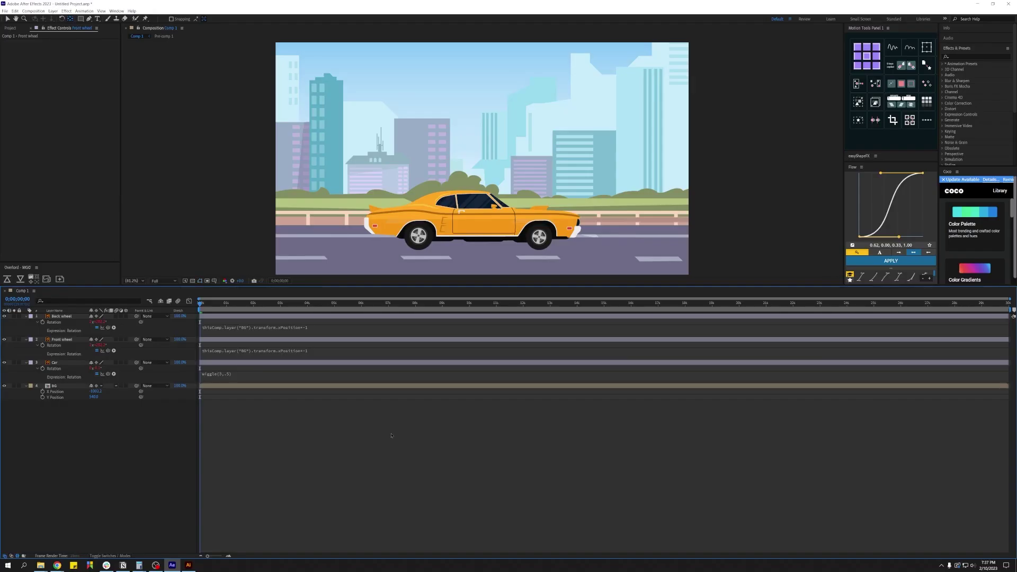
pyautogui.press('space')
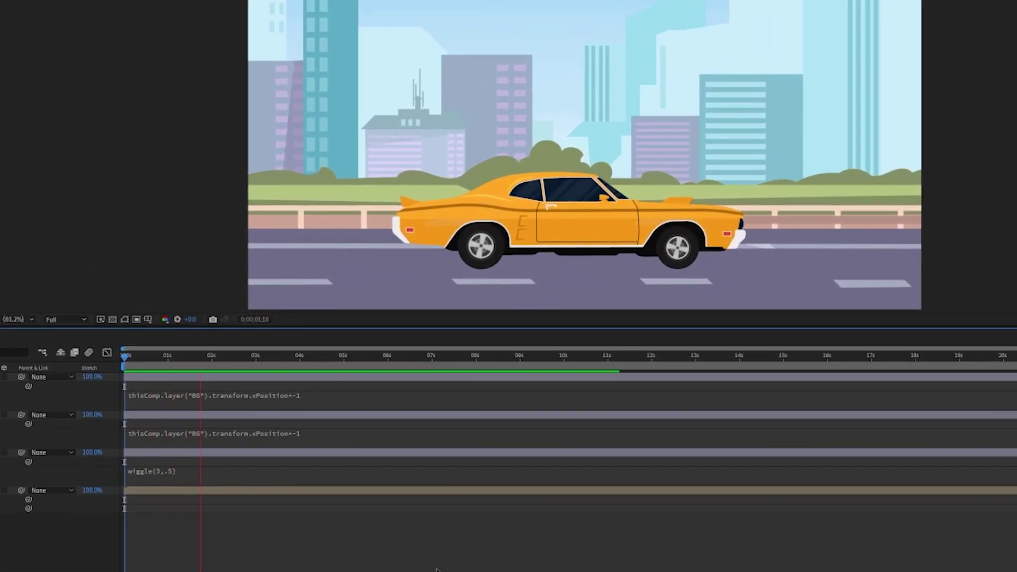
pyautogui.press('space')
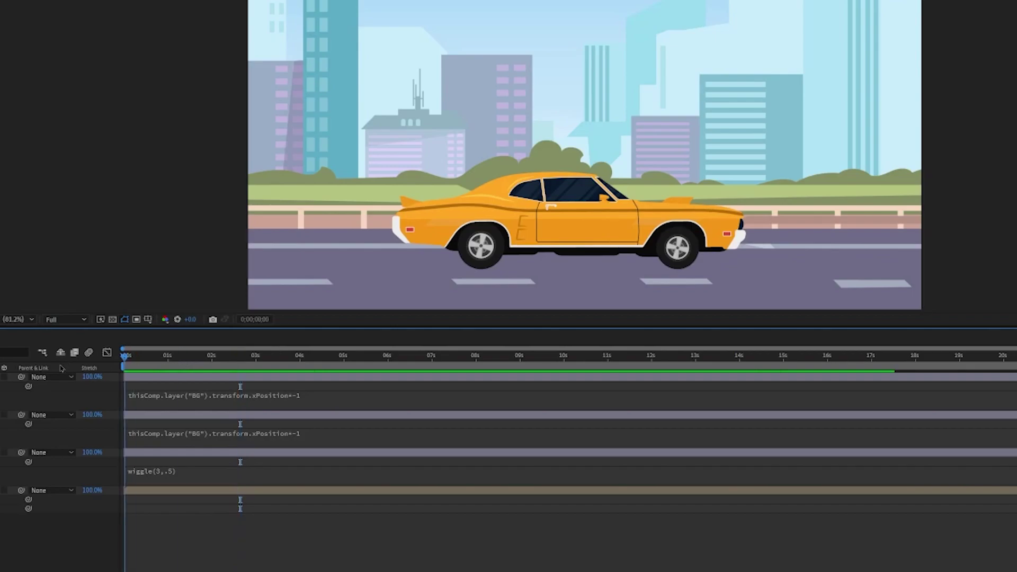
# Keyframe the BG layer's X Position at 0 s and 0;00;05;09 so the background scrolls leftward, and preview the motion.
pyautogui.click(2, 491)
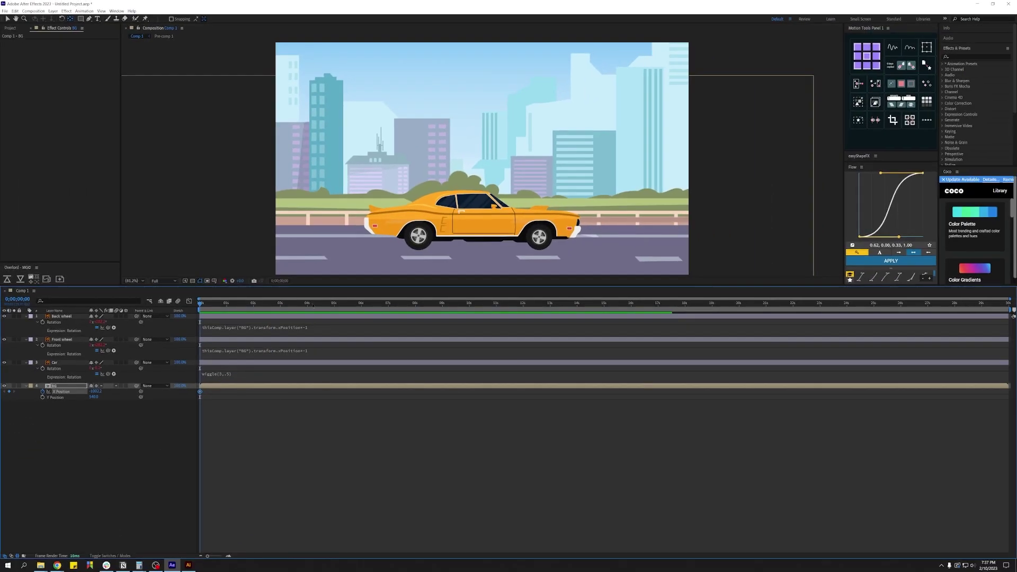
pyautogui.moveTo(336, 363); pyautogui.dragTo(358, 363)
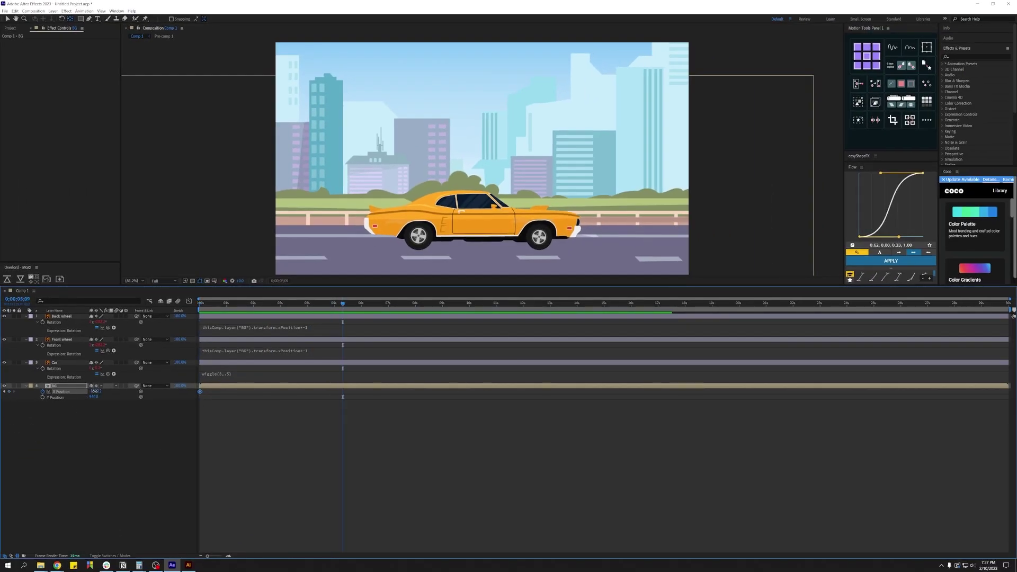
pyautogui.moveTo(94, 391); pyautogui.dragTo(266, 417)
pyautogui.click(371, 461)
pyautogui.press('Home')
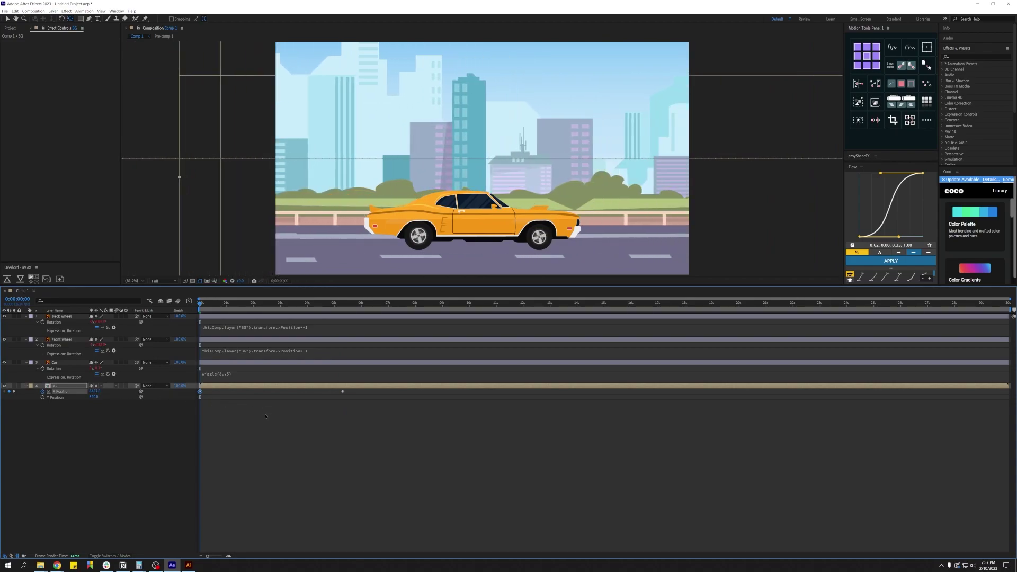
pyautogui.press('space')
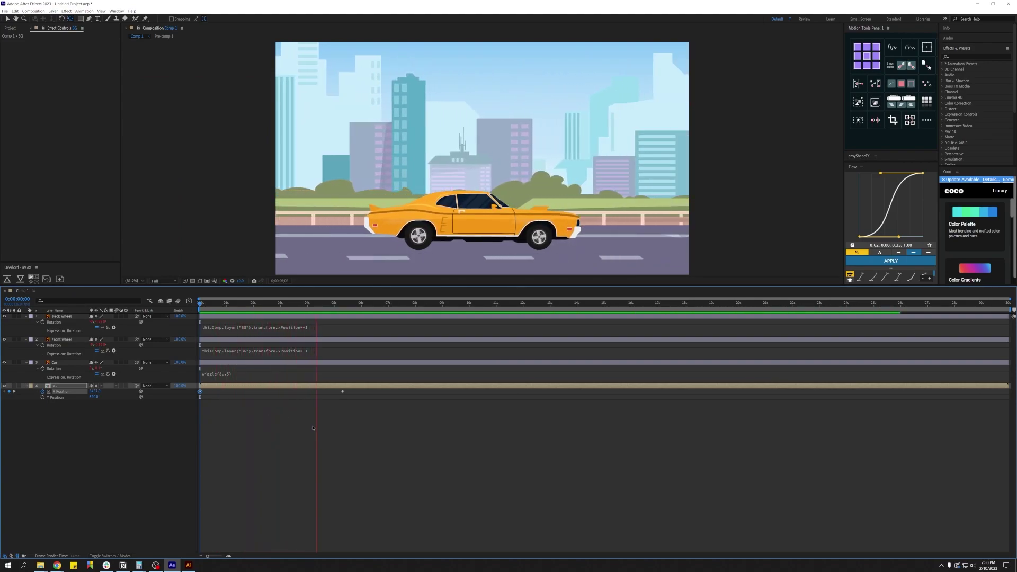
pyautogui.press('space')
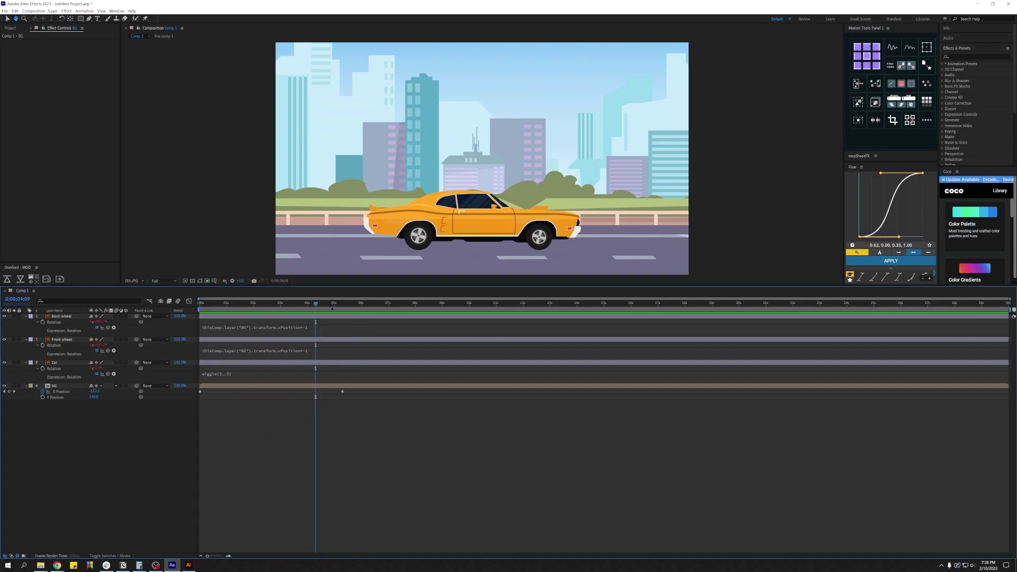
# Add a BG X Position keyframe at 0;00;04;09 and reshape the graph to a linear run easing to a stop at about 7 s.
pyautogui.click(9, 392)
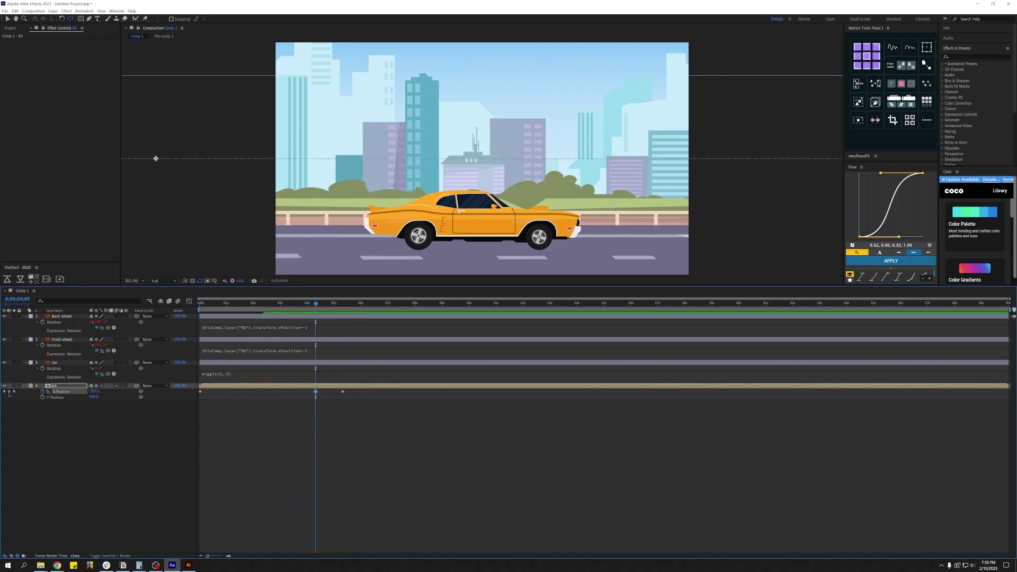
pyautogui.moveTo(351, 393); pyautogui.dragTo(316, 397)
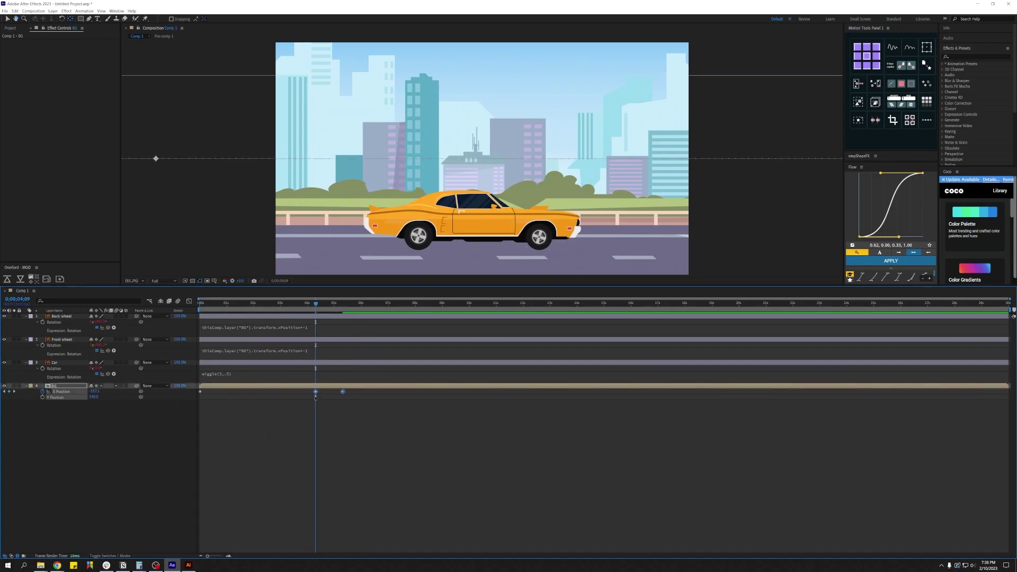
pyautogui.click(190, 302)
pyautogui.moveTo(340, 474); pyautogui.dragTo(306, 499)
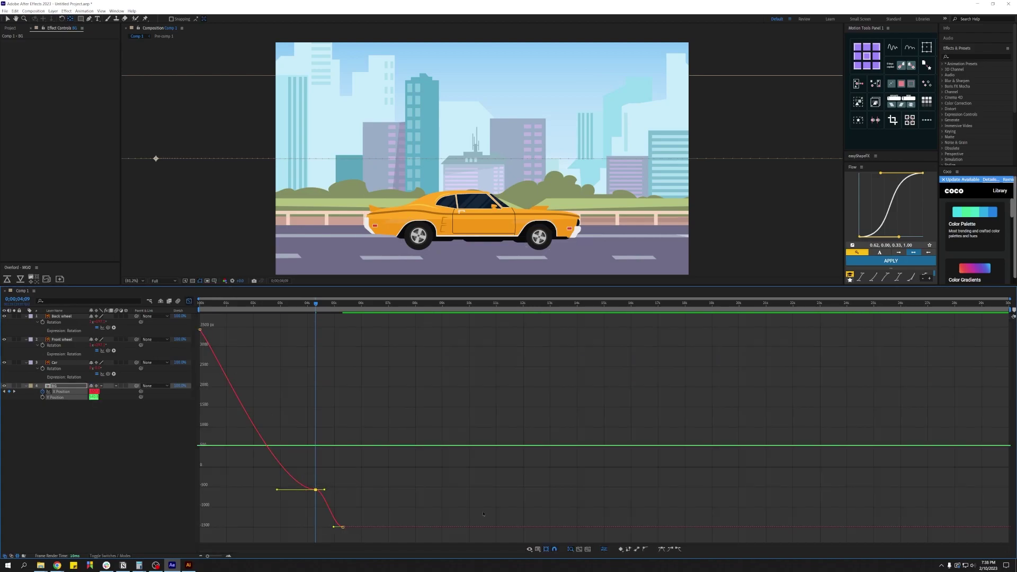
pyautogui.click(646, 550)
pyautogui.moveTo(343, 528); pyautogui.dragTo(387, 508)
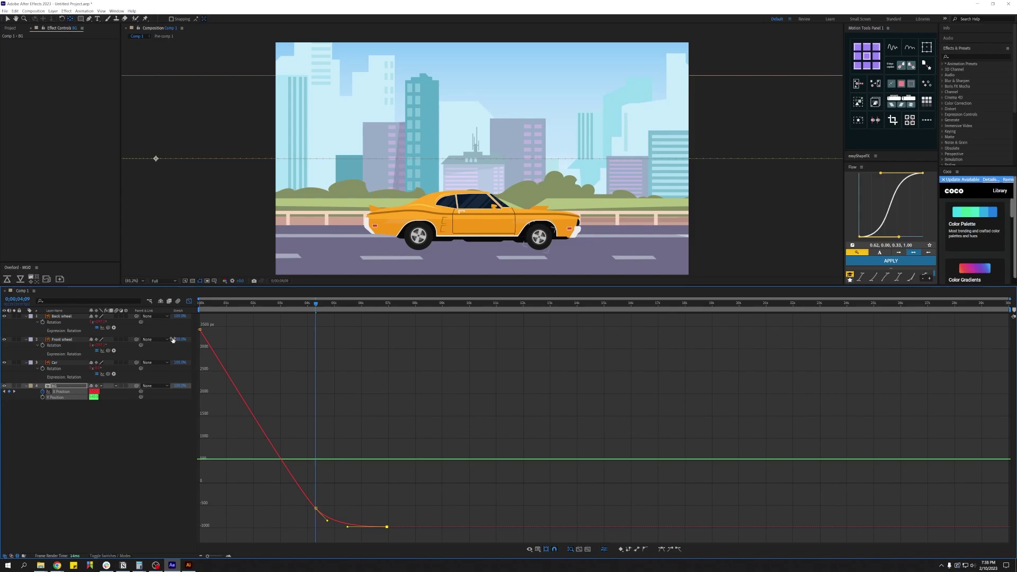
pyautogui.click(189, 301)
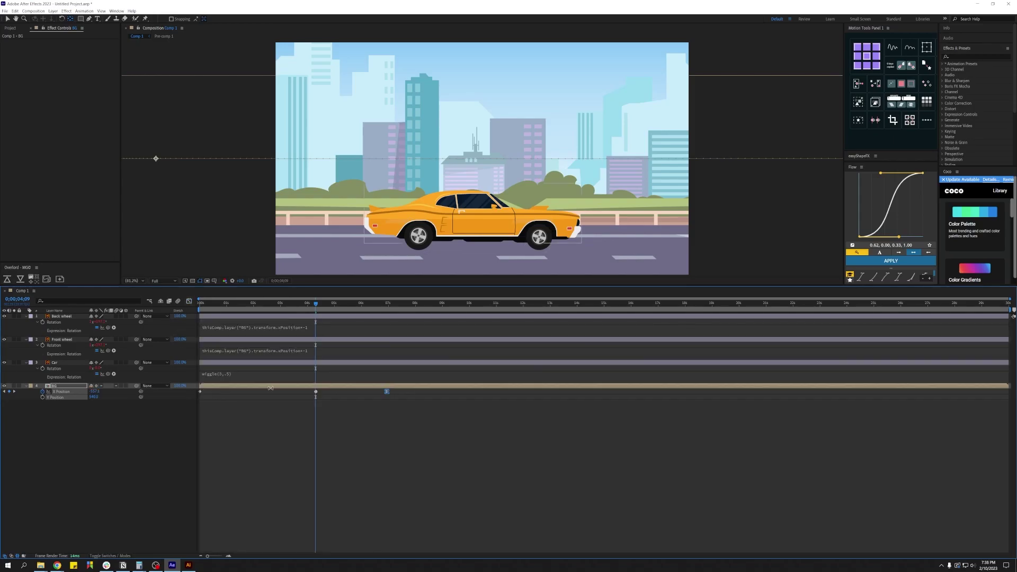
# Keyframe the Car's Rotation at 0;00;04;09 and a slight nose-down tilt at 0;00;05;02, shifting both keyframes slightly earlier.
pyautogui.click(54, 363)
pyautogui.click(43, 368)
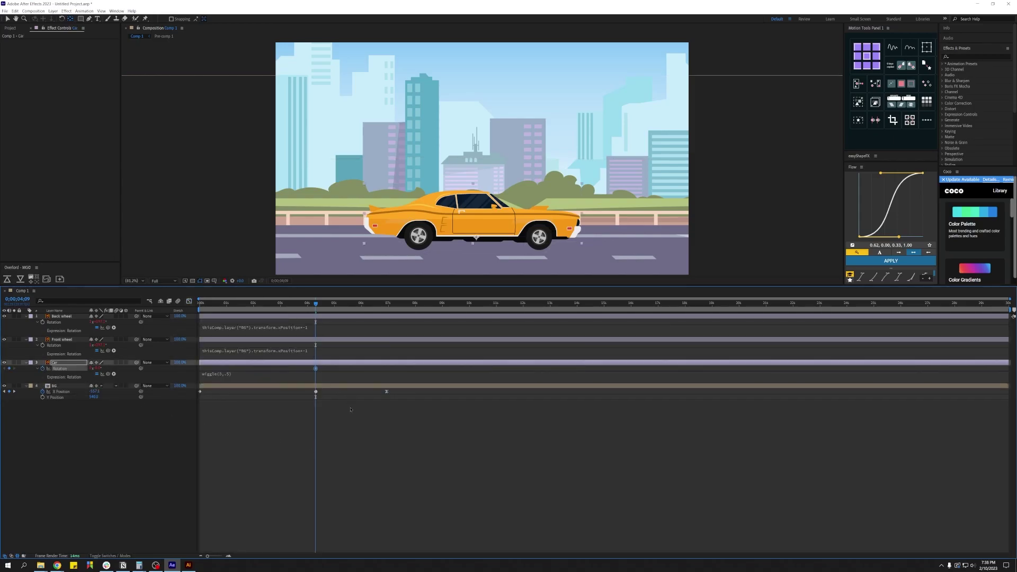
pyautogui.click(336, 306)
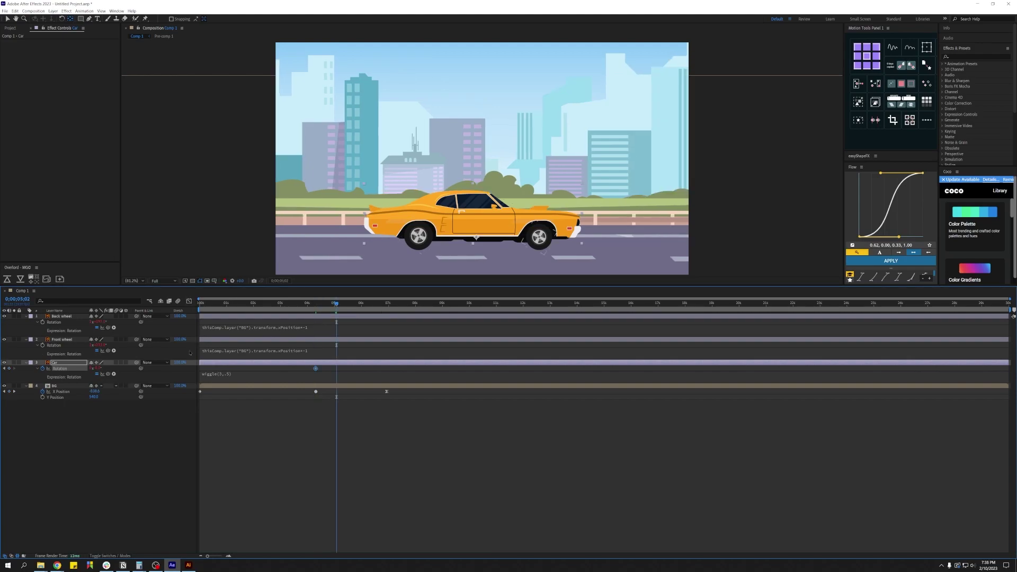
pyautogui.moveTo(97, 368); pyautogui.dragTo(101, 368)
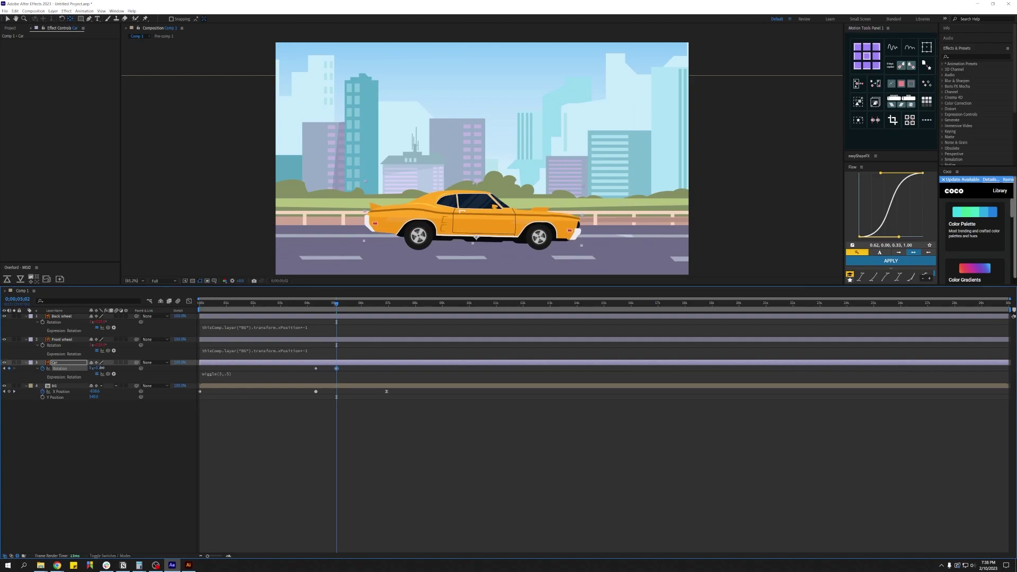
pyautogui.moveTo(343, 374); pyautogui.dragTo(315, 371)
# Set the Car's Rotation to 0 at 0;00;05;17 to level the body, easing the Rotation keyframes.
pyautogui.click(349, 306)
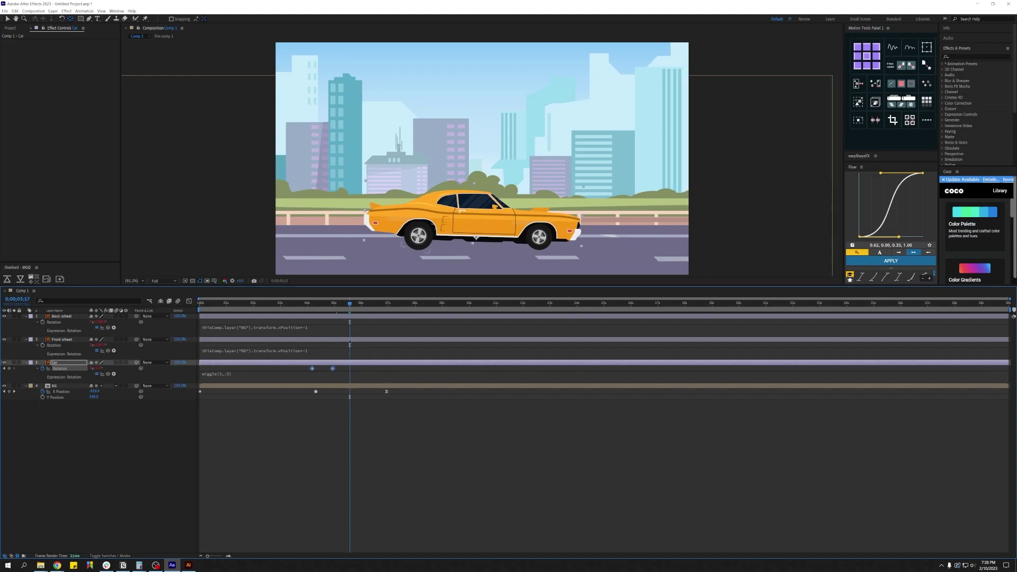
pyautogui.click(350, 374)
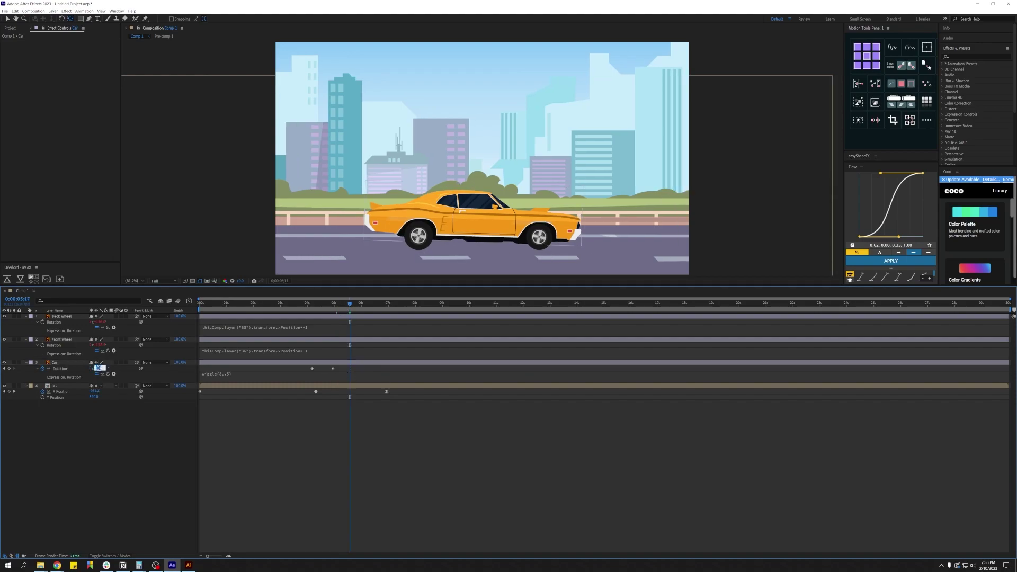
pyautogui.write('0')
pyautogui.press('Return')
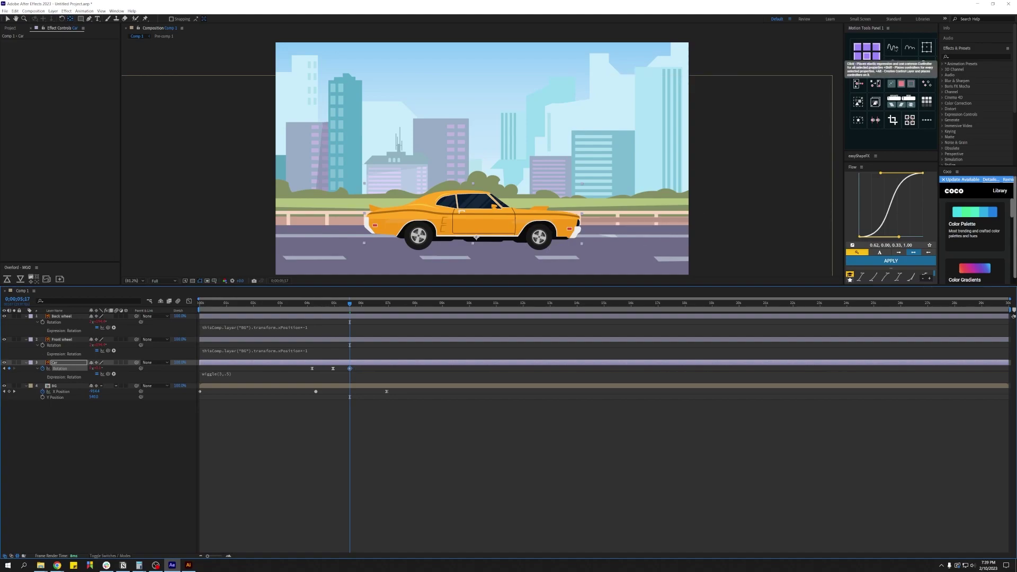
# Apply the Motion Tools elastic expression with its Elastic Controller to the Car's Rotation keyframes and preview the braking bounce.
pyautogui.click(893, 48)
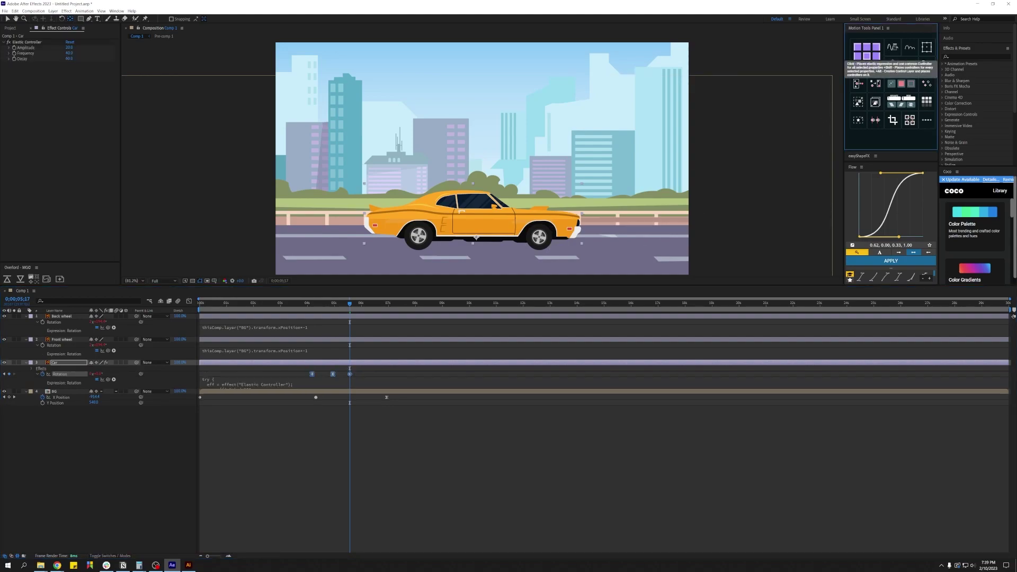
pyautogui.click(309, 304)
pyautogui.press('space')
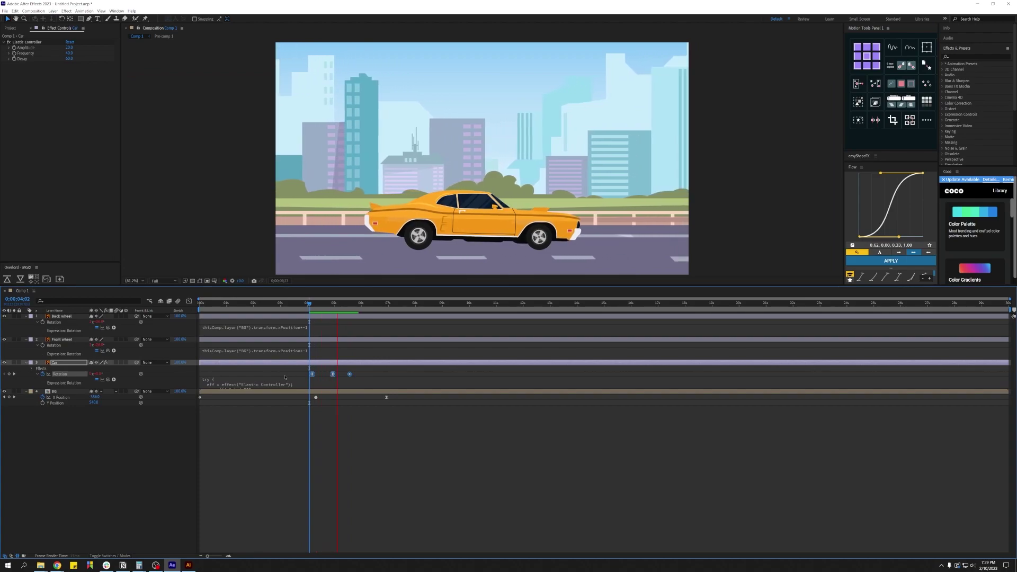
# Compress the spacing of the Car's Rotation keyframes to speed up the braking tilt, and preview the animation.
pyautogui.click(349, 374)
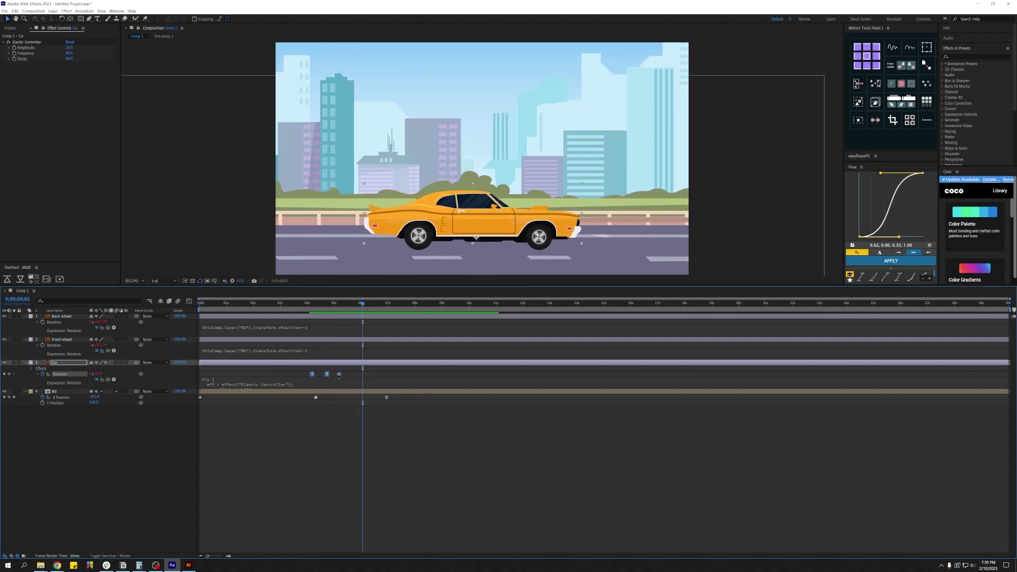
pyautogui.click(300, 304)
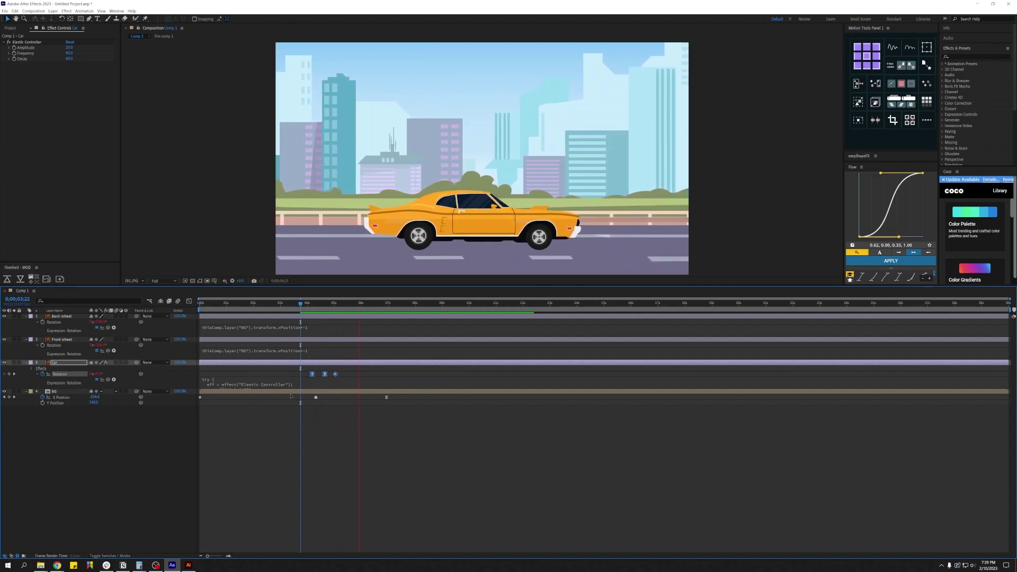
pyautogui.press('space')
pyautogui.press('space')
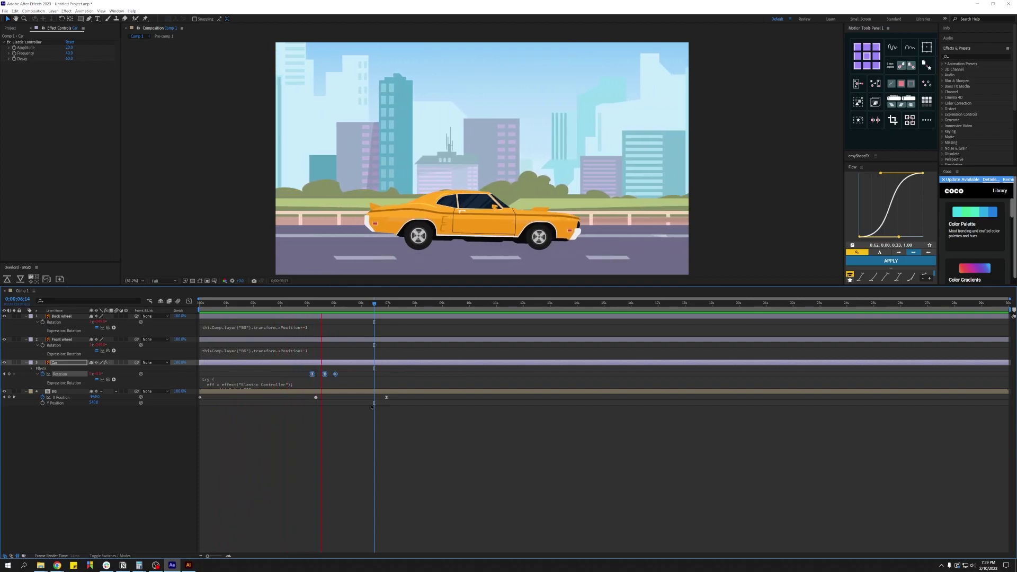
# Append wiggle(3,.5); on a new line after the elastic code in the Car's Rotation expression and preview the result.
pyautogui.click(328, 385)
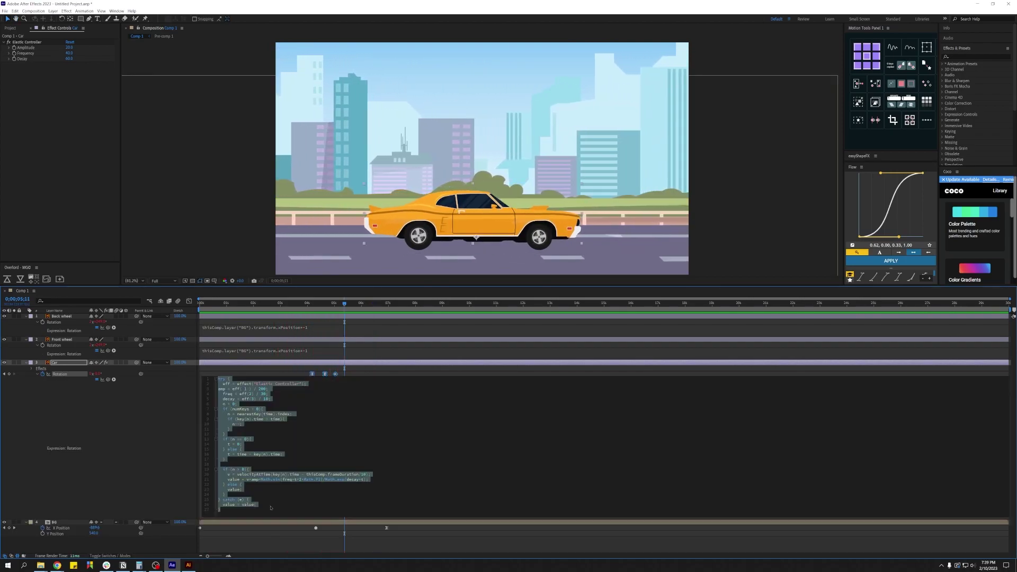
pyautogui.click(248, 509)
pyautogui.write('w')
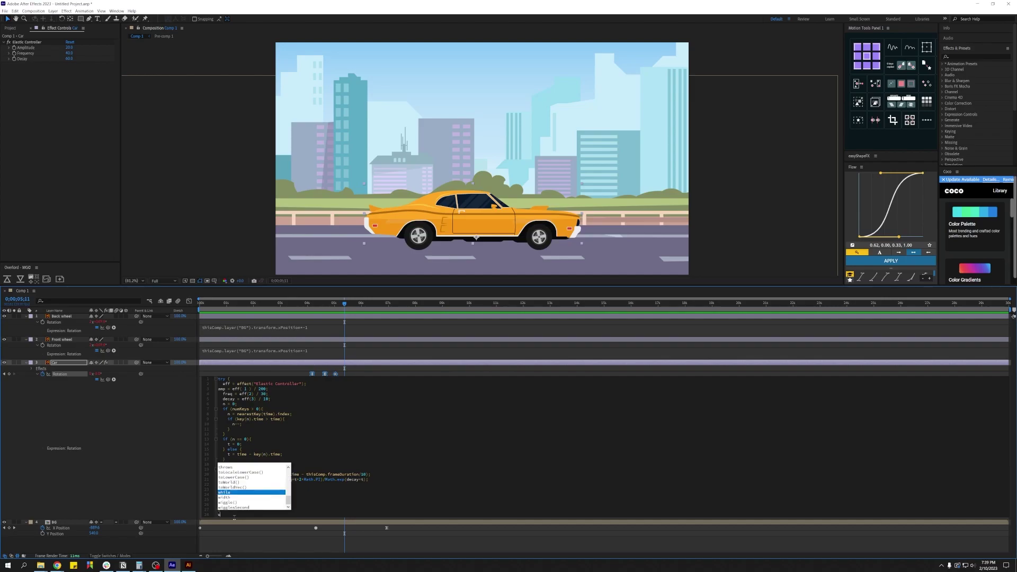
pyautogui.write('iggle')
pyautogui.press('Return')
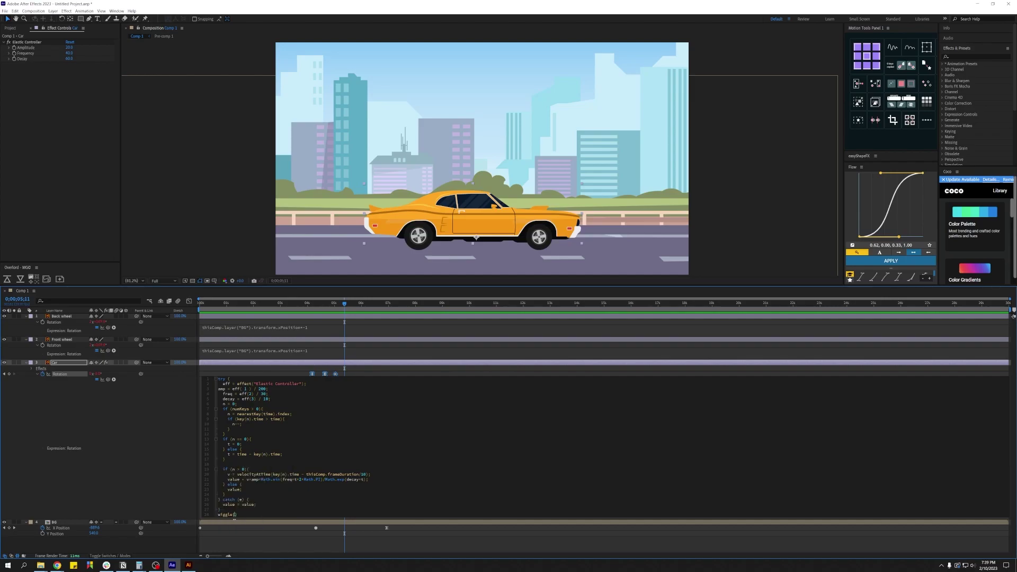
pyautogui.write('3,.5);')
pyautogui.click(317, 390)
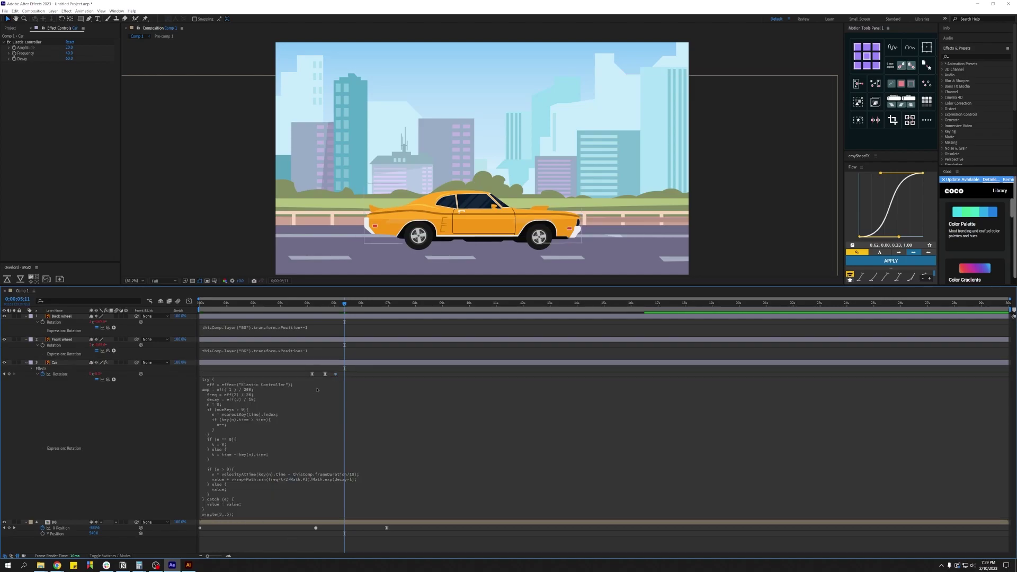
pyautogui.press('space')
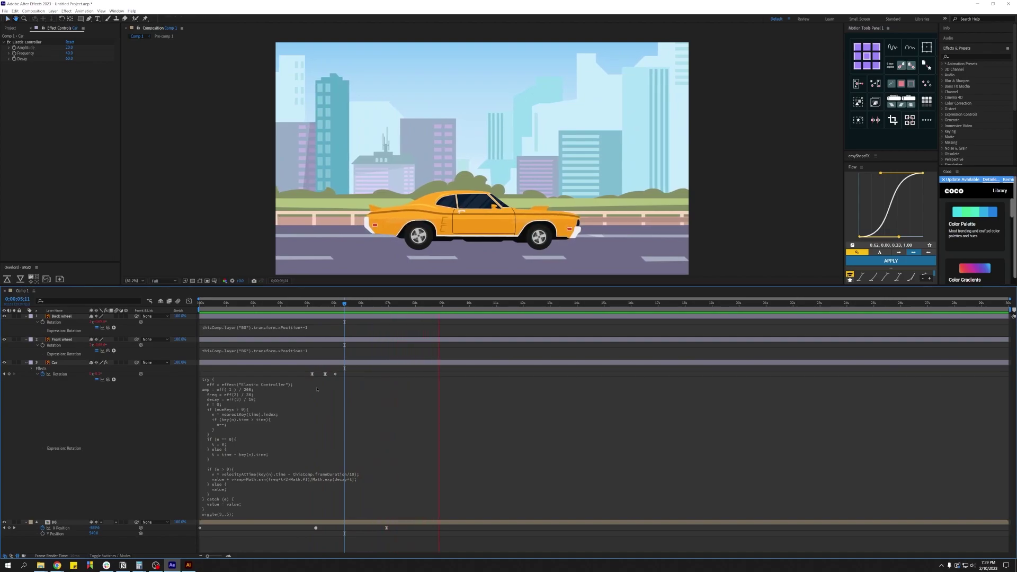
pyautogui.press('space')
# Add a Slider Control effect to the Car layer.
pyautogui.click(334, 305)
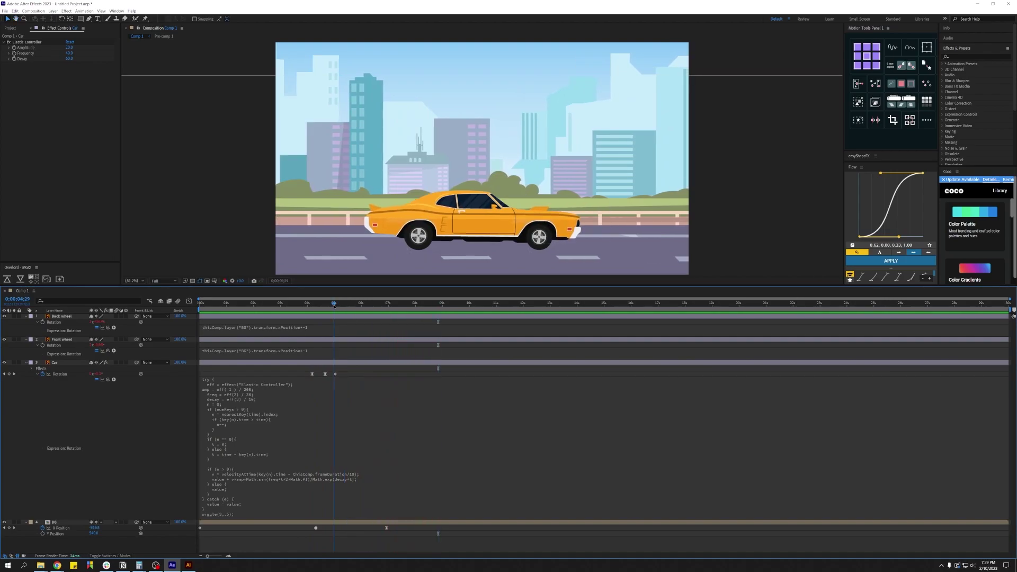
pyautogui.click(329, 363)
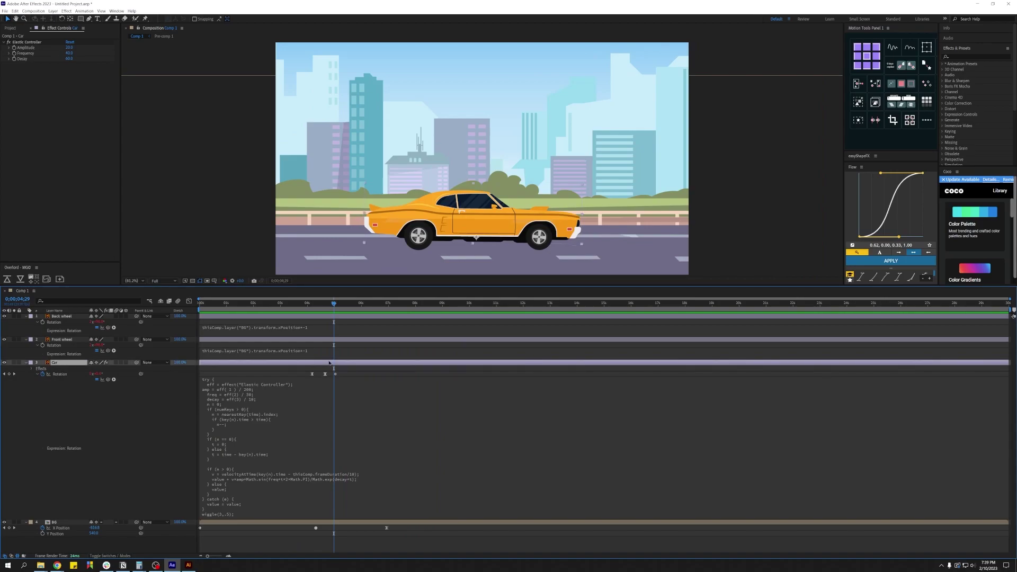
pyautogui.hotkey('ctrl', 'space')
pyautogui.write('slide')
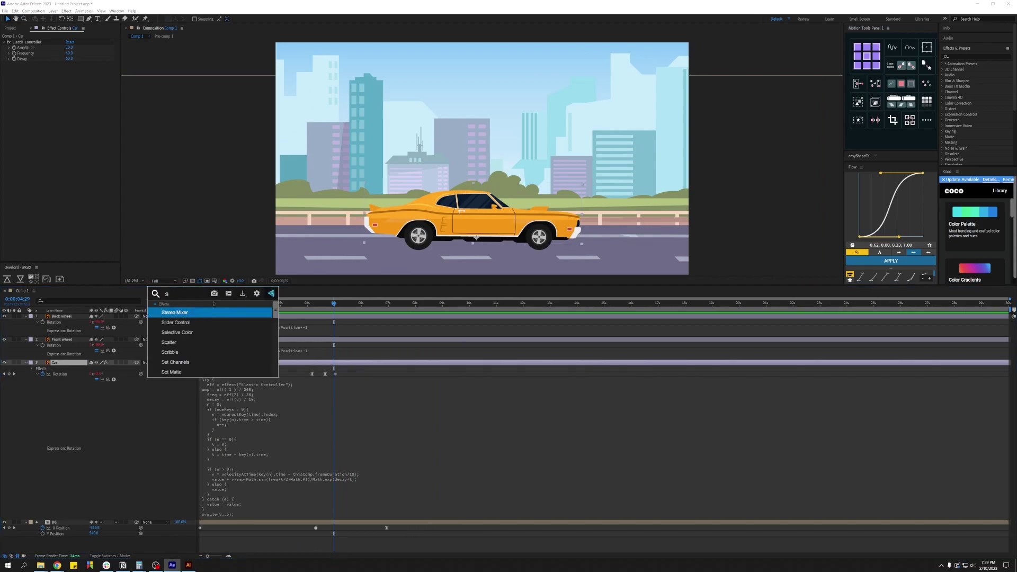
pyautogui.press('Return')
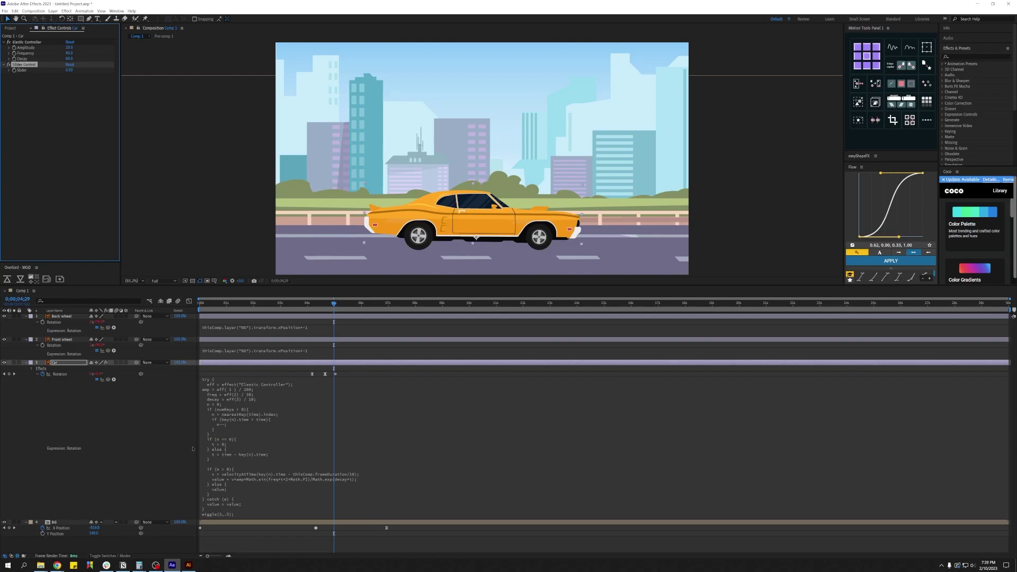
# Link the wiggle amplitude in the Car's Rotation expression to the Slider Control's Slider, and set the Slider to 0.5.
pyautogui.click(237, 517)
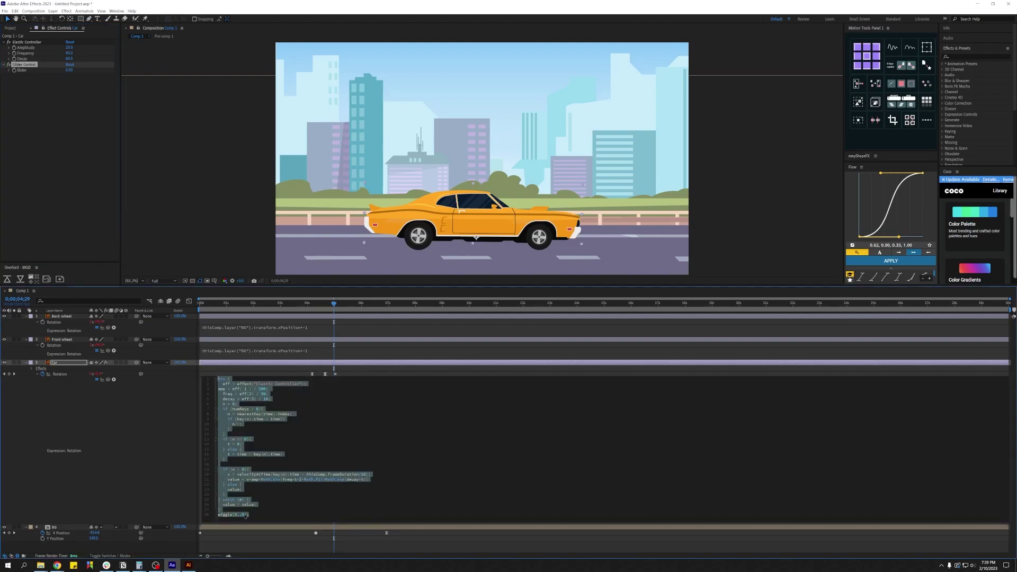
pyautogui.click(245, 515)
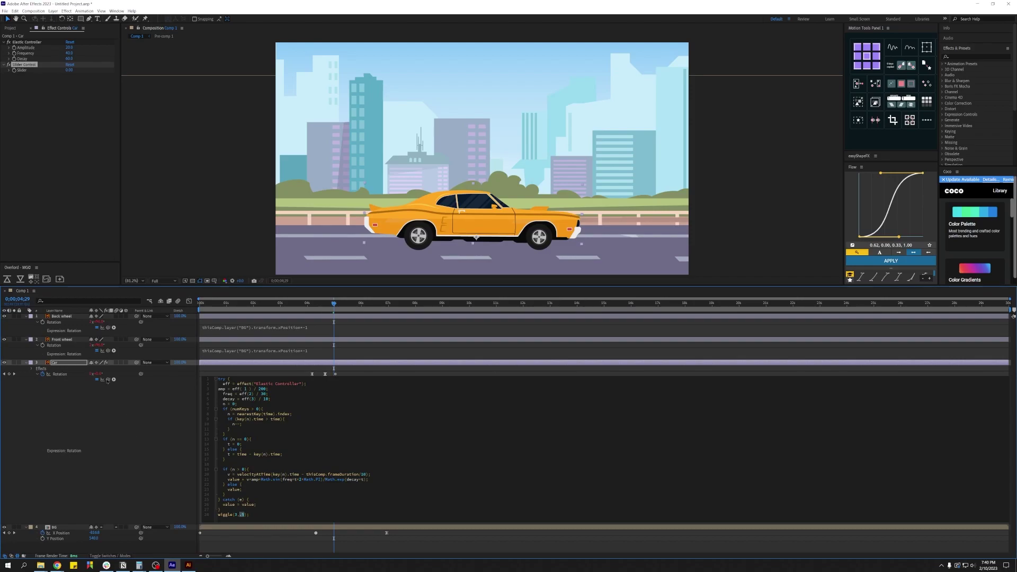
pyautogui.moveTo(108, 381); pyautogui.dragTo(21, 70)
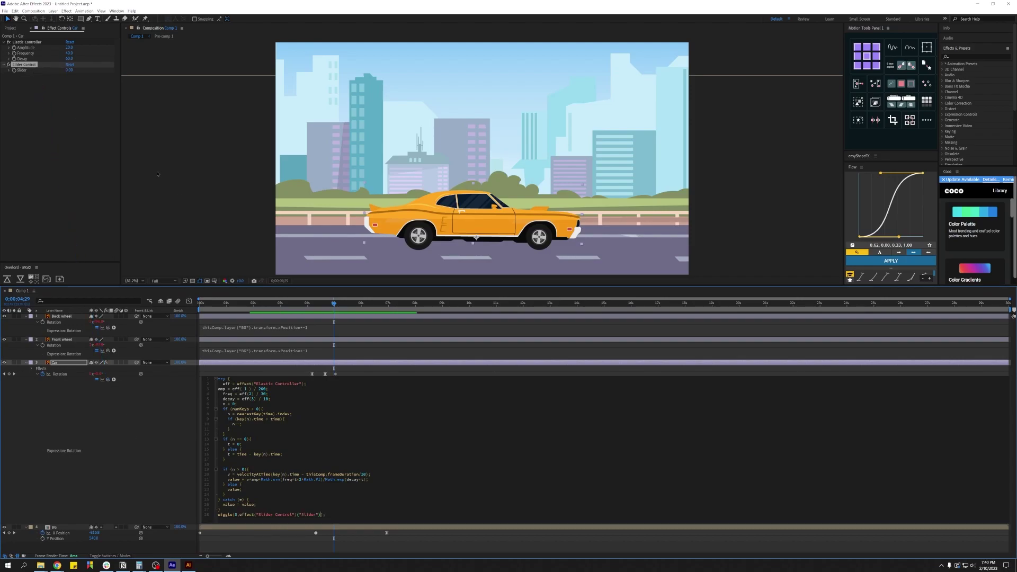
pyautogui.click(69, 70)
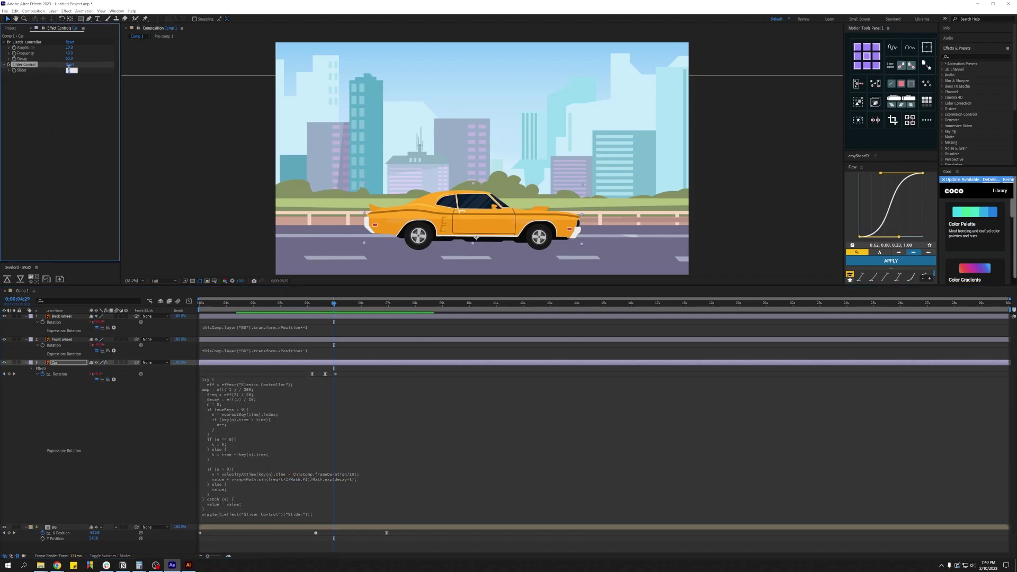
pyautogui.write('5')
pyautogui.press('Return')
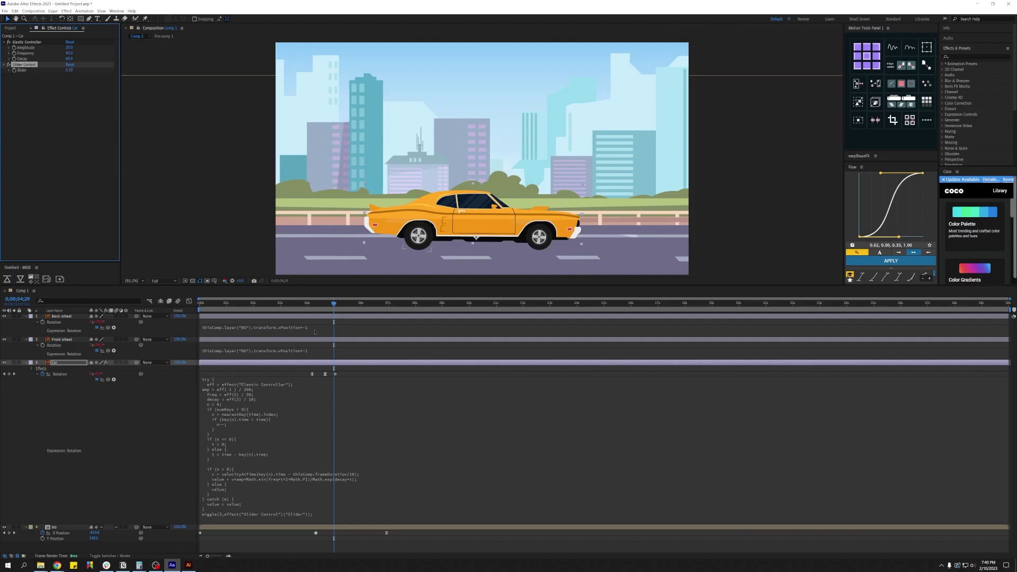
# Keyframe the Car's Slider Control to 0 at 0;00;06;16 so the wiggle fades out as the car stops, and preview the animation.
pyautogui.click(359, 305)
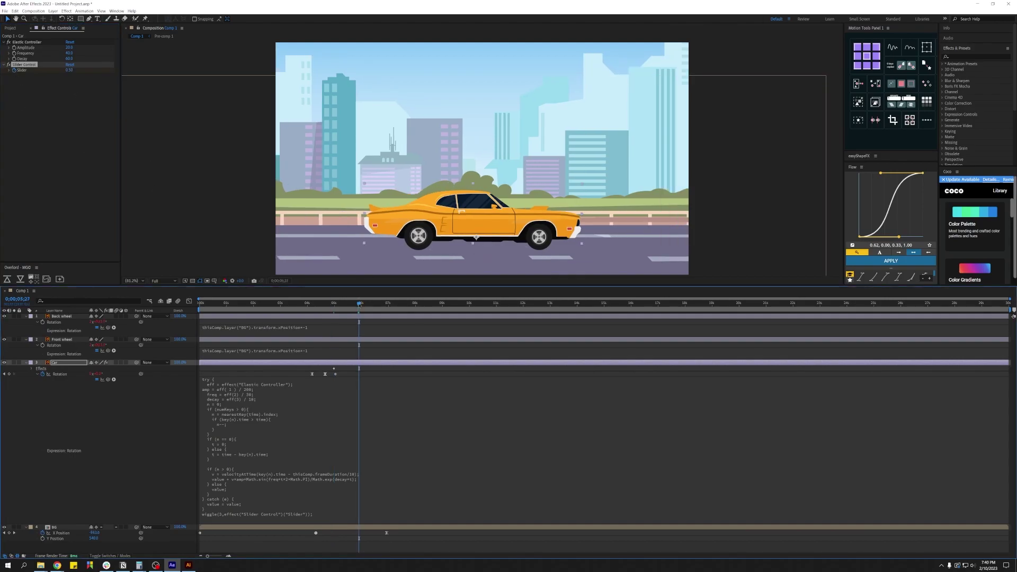
pyautogui.press('space')
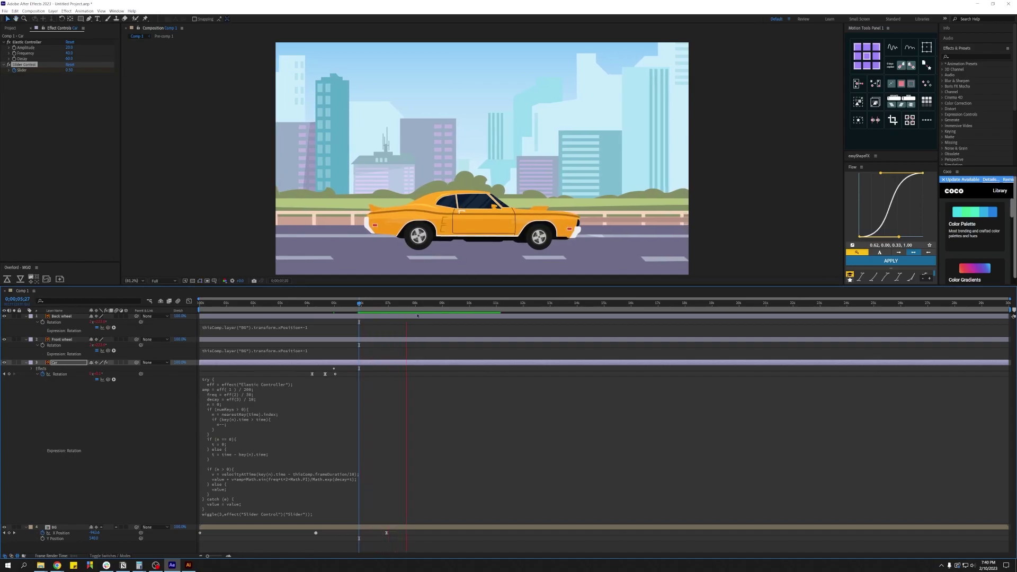
pyautogui.press('space')
pyautogui.moveTo(408, 304); pyautogui.dragTo(376, 304)
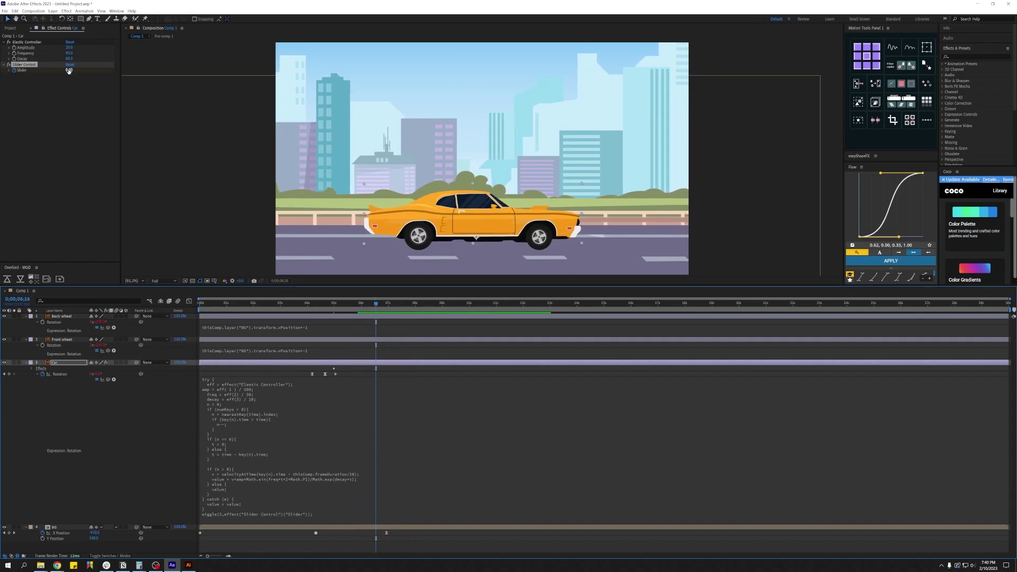
pyautogui.click(69, 70)
pyautogui.write('0.5')
pyautogui.press('Return')
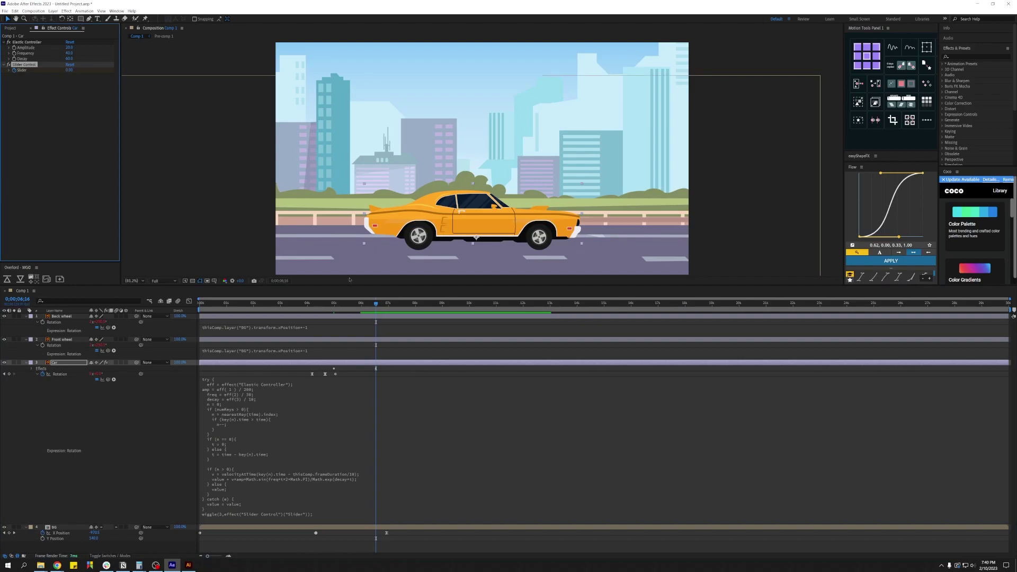
pyautogui.click(332, 304)
pyautogui.press('space')
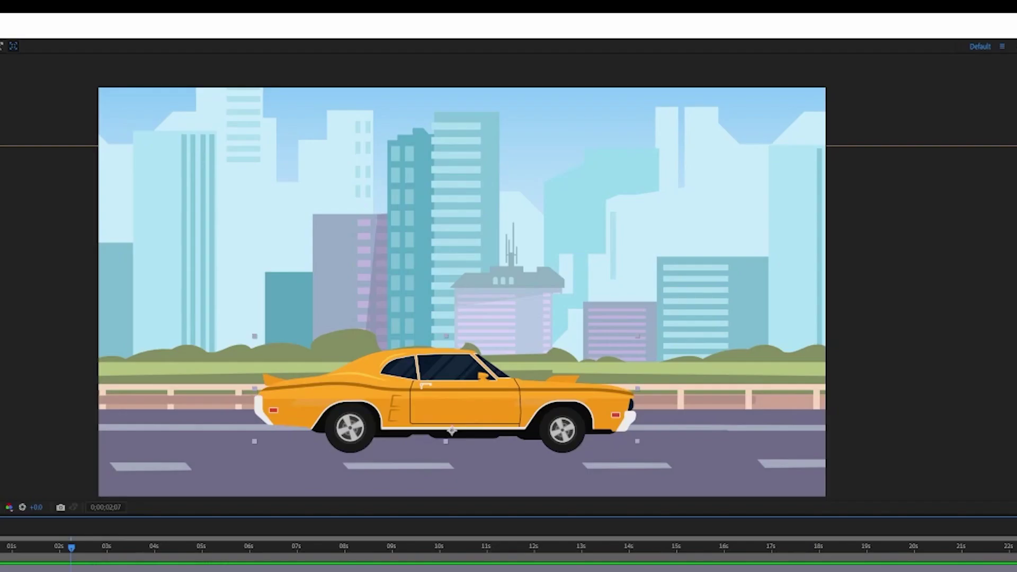
pyautogui.press('space')
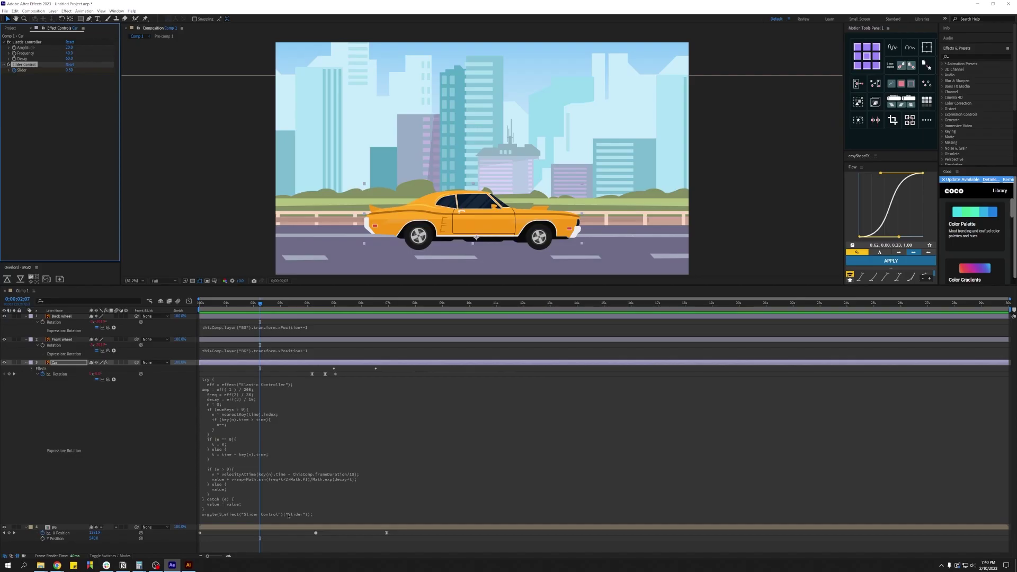
# Add a second Slider Control effect to the Car layer.
pyautogui.moveTo(218, 379); pyautogui.dragTo(300, 519)
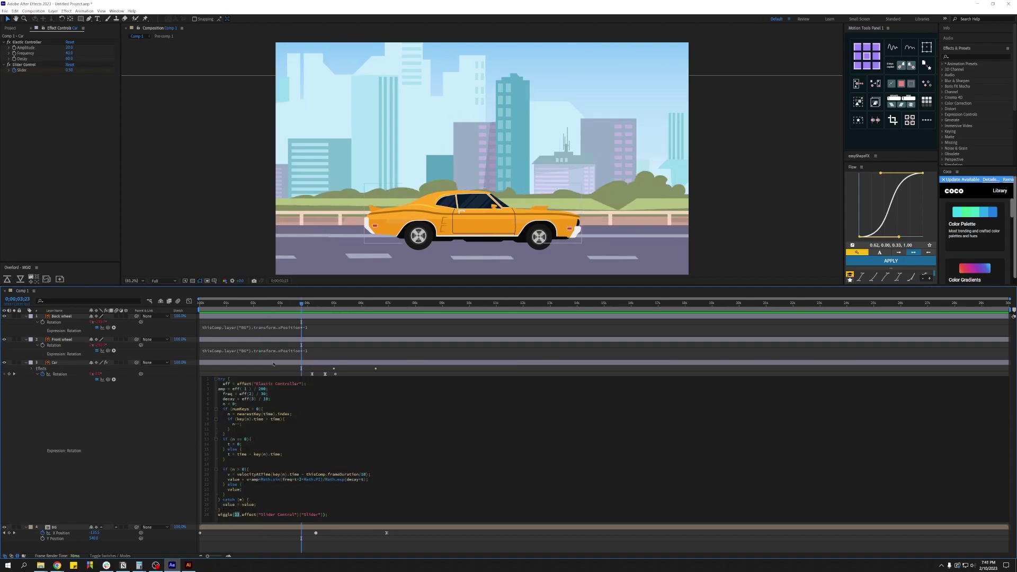
pyautogui.click(274, 364)
pyautogui.hotkey('ctrl', 'space')
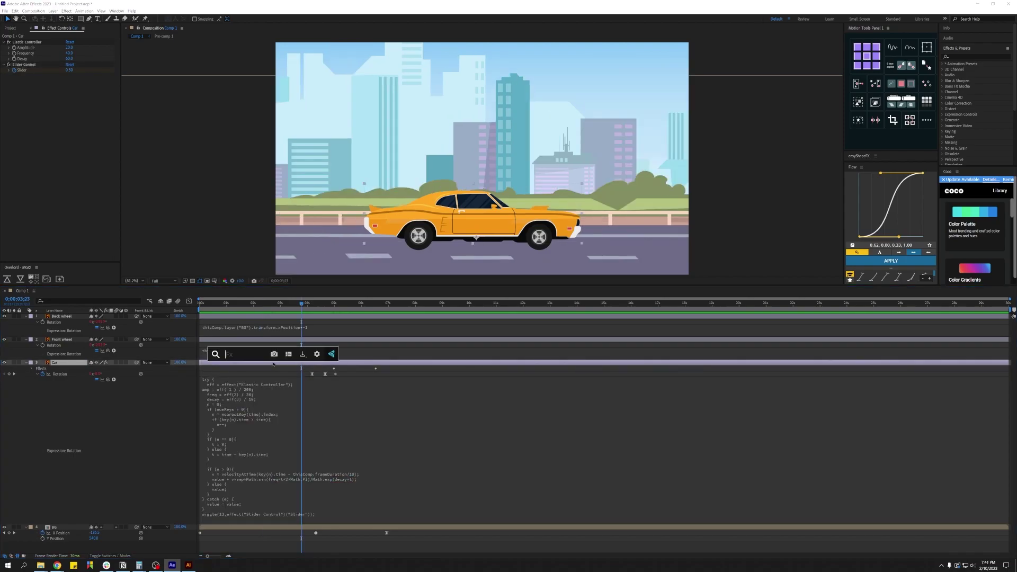
pyautogui.write('slider')
pyautogui.press('Return')
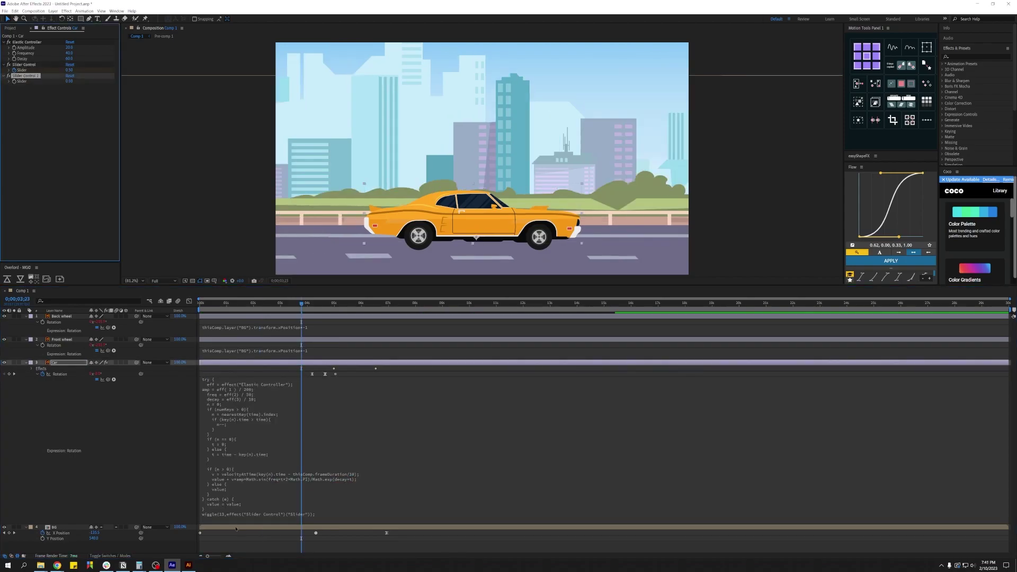
# Replace the wiggle frequency number in the Car's Rotation expression with a link to the second Slider Control's Slider.
pyautogui.click(230, 521)
pyautogui.click(240, 514)
pyautogui.press('BackSpace')
pyautogui.press('BackSpace')
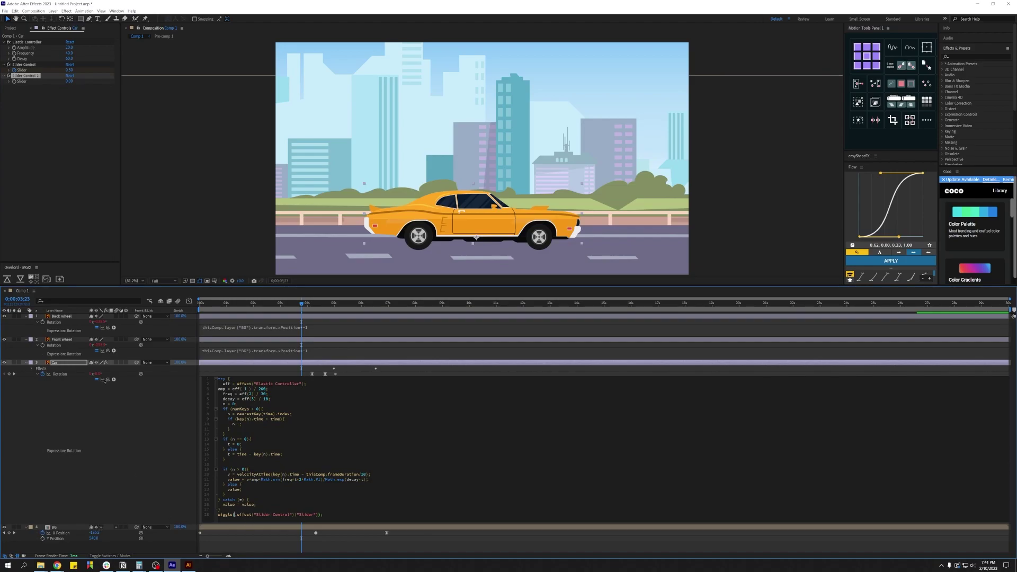
pyautogui.moveTo(99, 334); pyautogui.dragTo(27, 78)
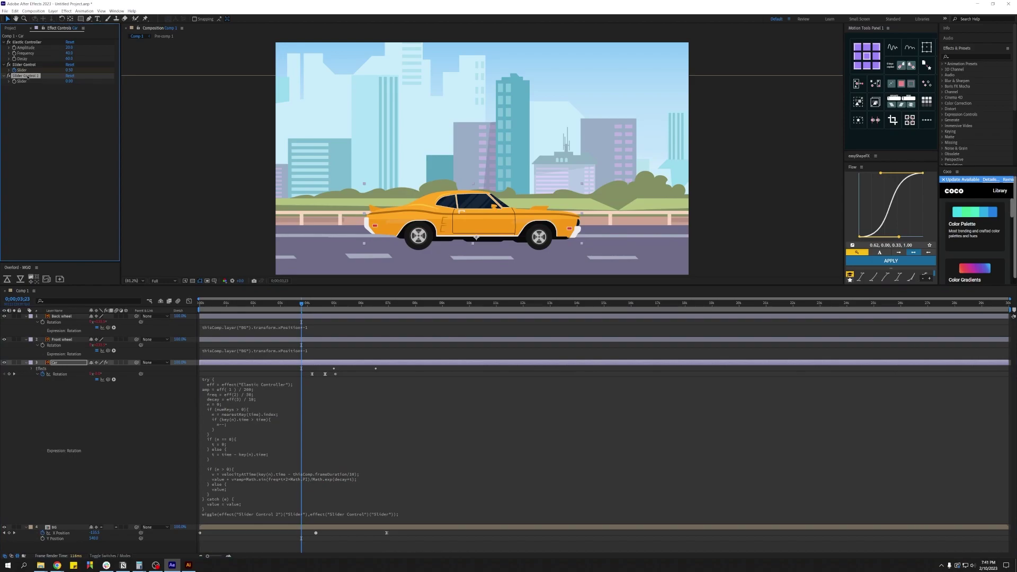
# Rename the second Slider Control effect to Terrain and preview the car's motion.
pyautogui.write('Terrain')
pyautogui.press('Return')
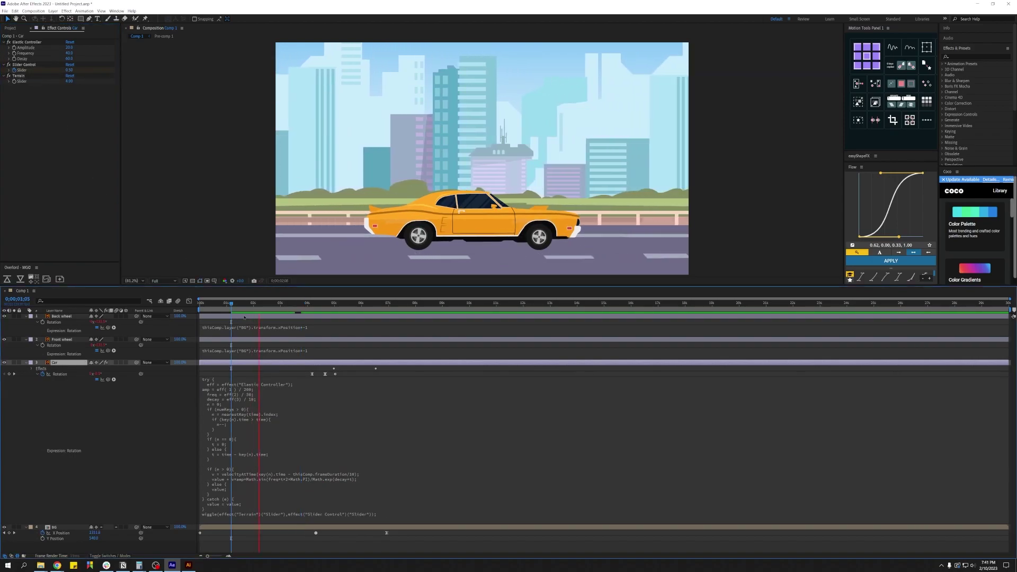
pyautogui.press('space')
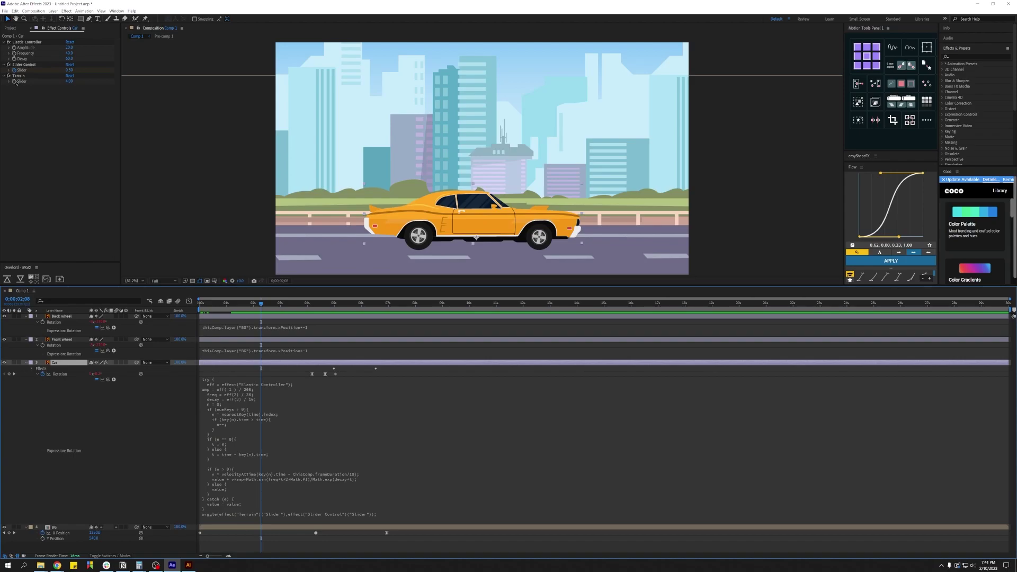
# Start keyframing the Terrain Slider at 0;00;02;08 and raise it to 15 at 0;00;02;11.
pyautogui.click(17, 83)
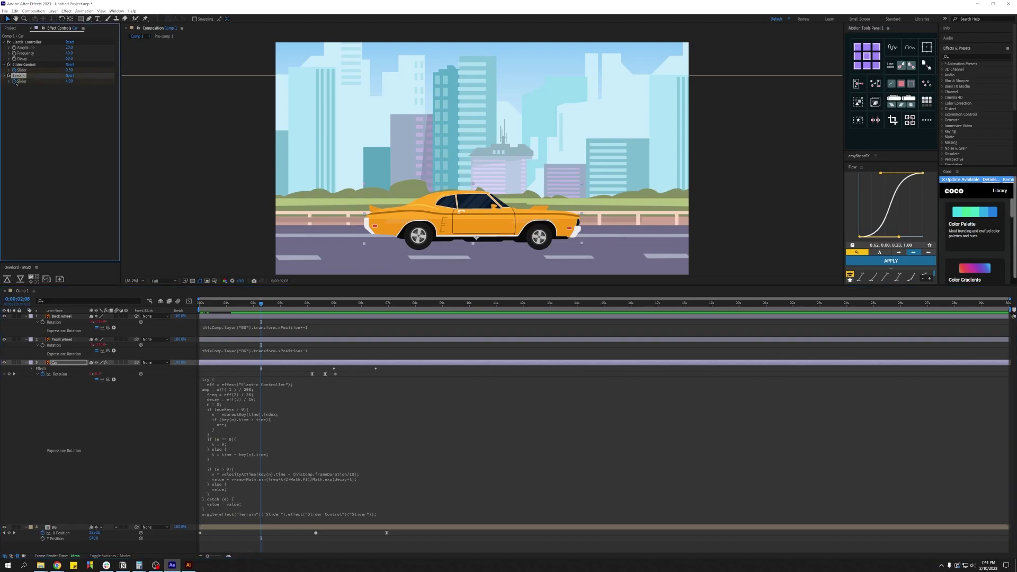
pyautogui.click(69, 81)
pyautogui.write('15')
pyautogui.press('Return')
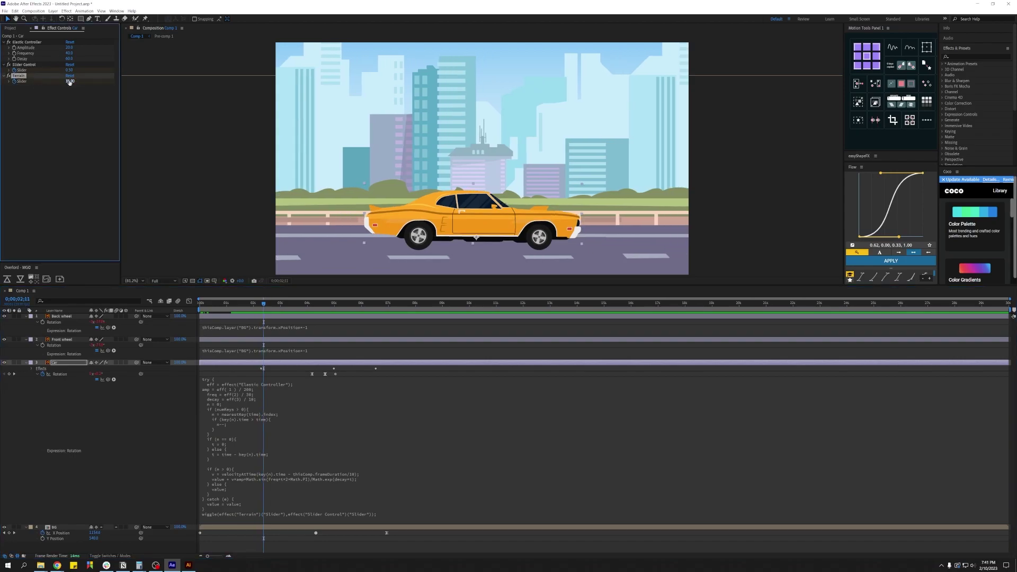
# Add Terrain Slider keyframes holding 15 at 0;00;03;19 and restoring the starting value at 0;00;03;23, and preview the rough-terrain section.
pyautogui.click(298, 304)
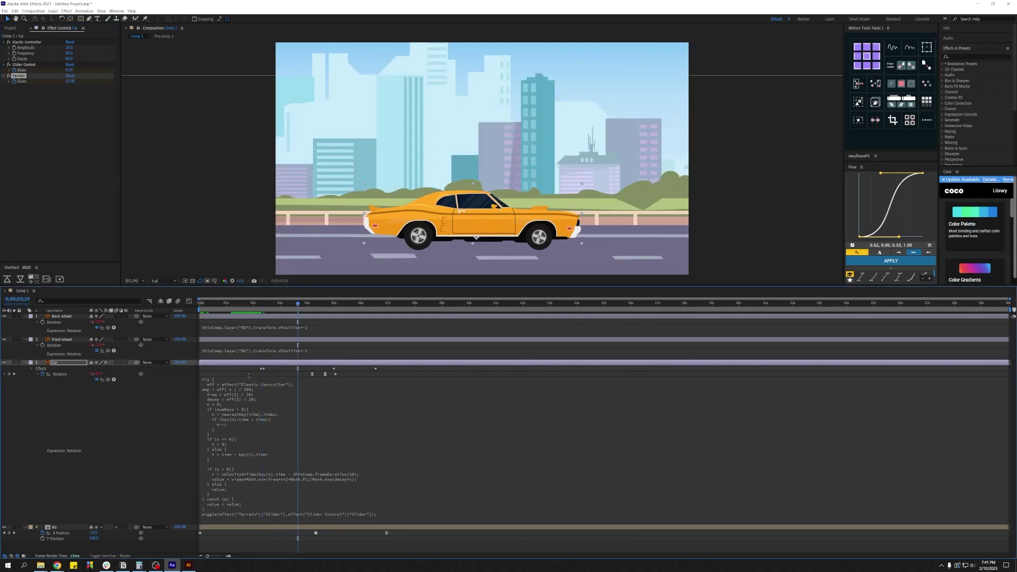
pyautogui.press('u')
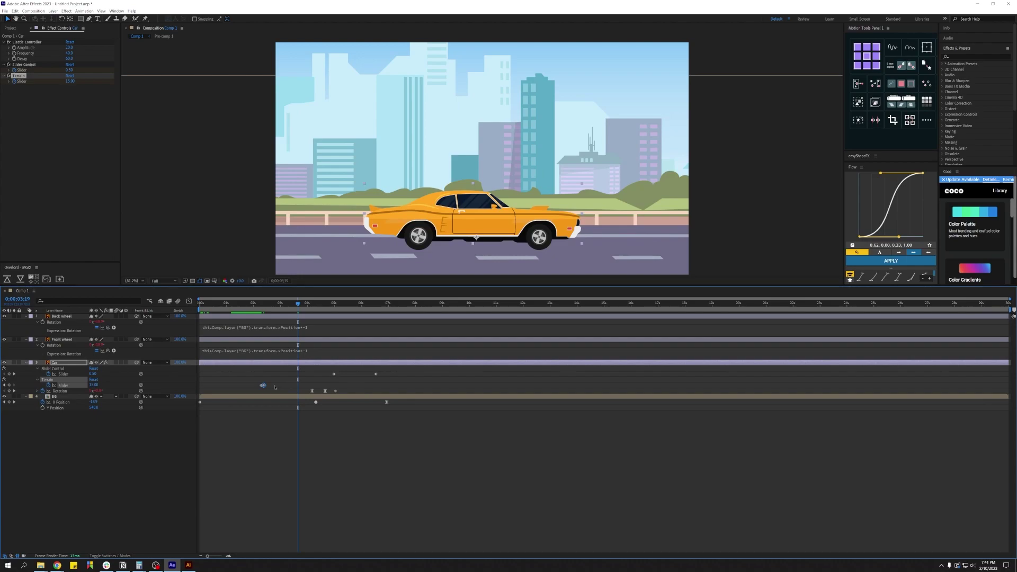
pyautogui.moveTo(298, 309); pyautogui.dragTo(302, 306)
pyautogui.press('space')
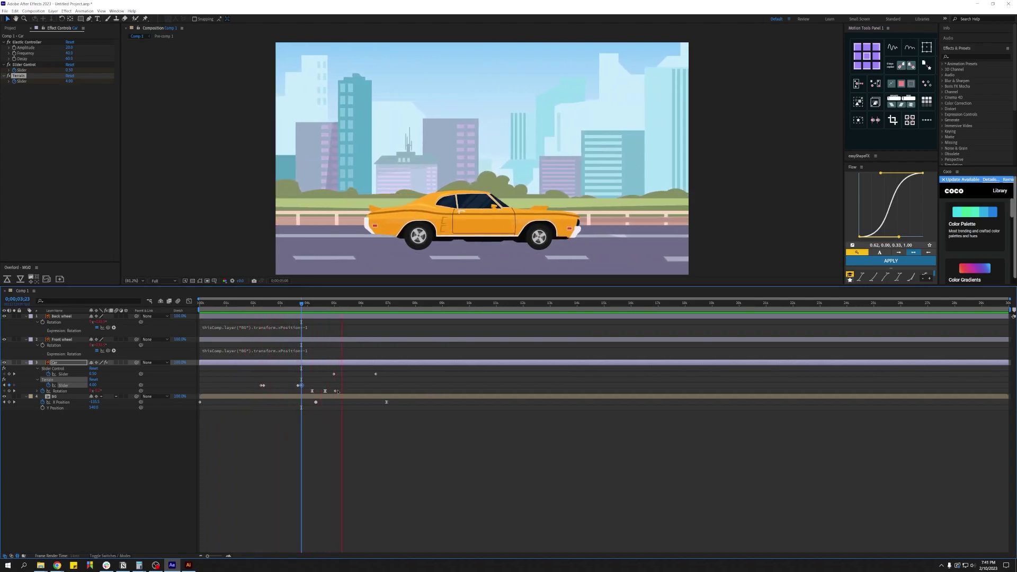
pyautogui.press('space')
pyautogui.click(358, 425)
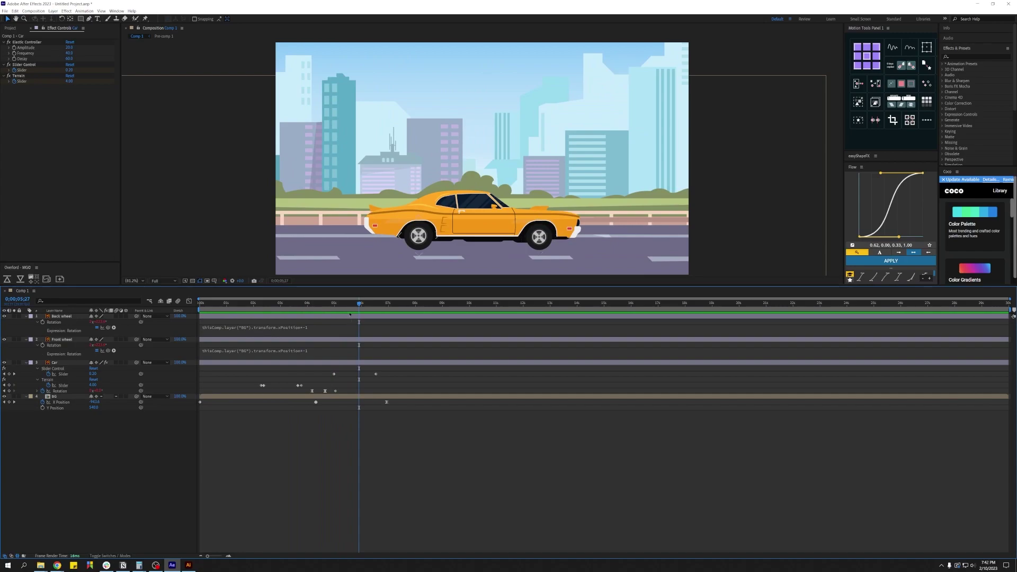
pyautogui.click(346, 305)
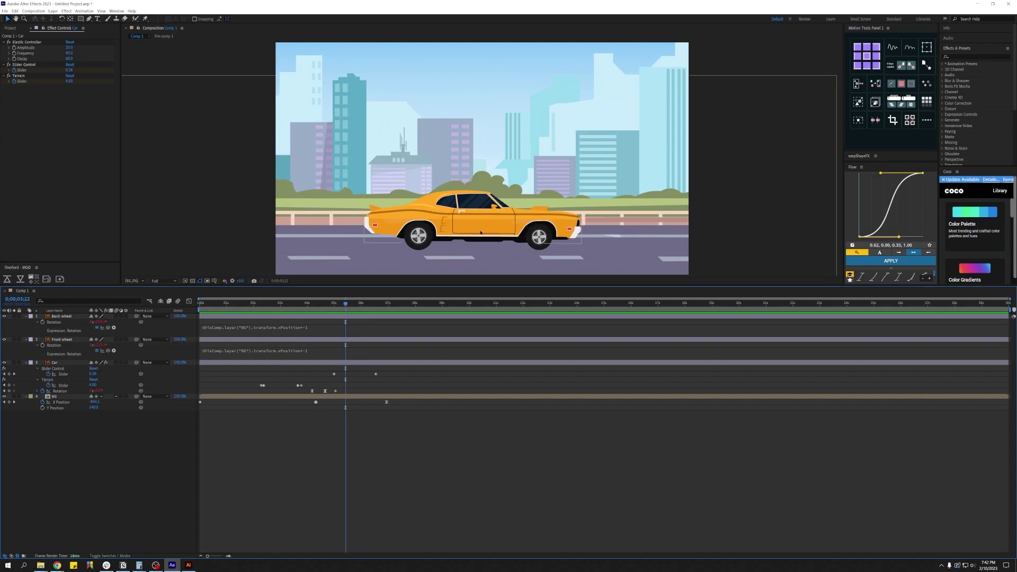
# Switch to Illustrator and collect the red SUV's selected rear wheel artwork in a new layer.
pyautogui.click(566, 232)
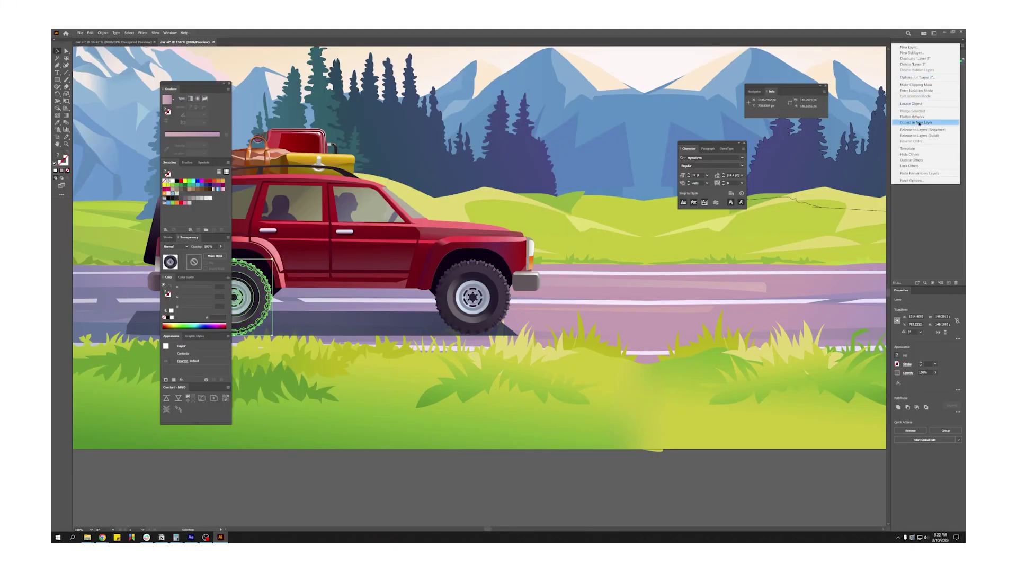
pyautogui.click(919, 123)
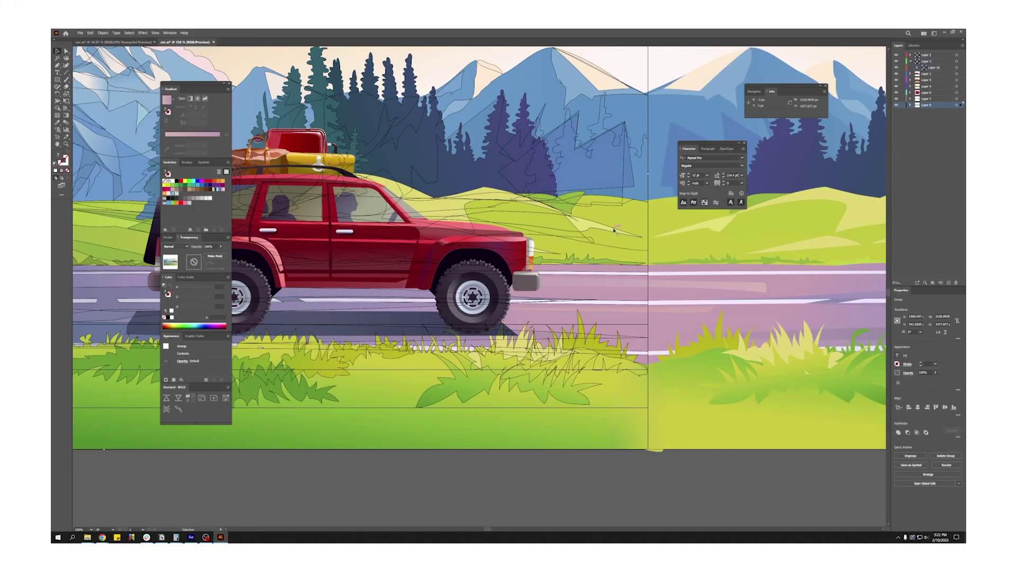